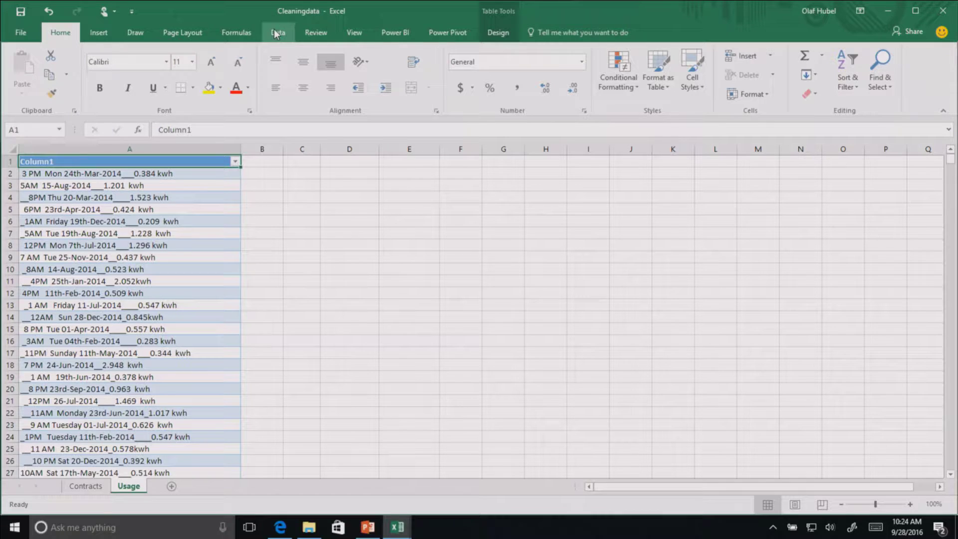
Examine the data sources offered for a new query, including the workbook import and the other file-based options.
{"action": "left_click", "coordinate": [276, 33]}
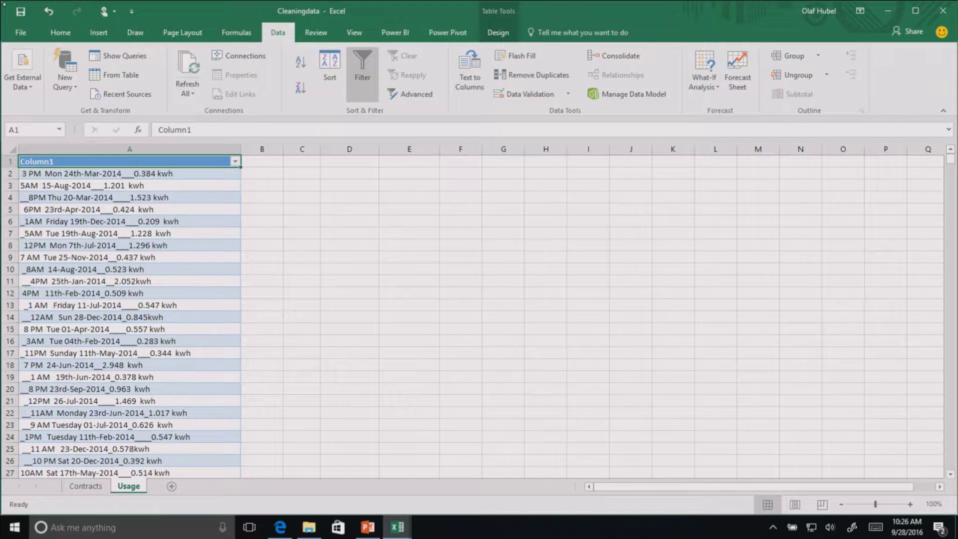
{"action": "left_click", "coordinate": [73, 87]}
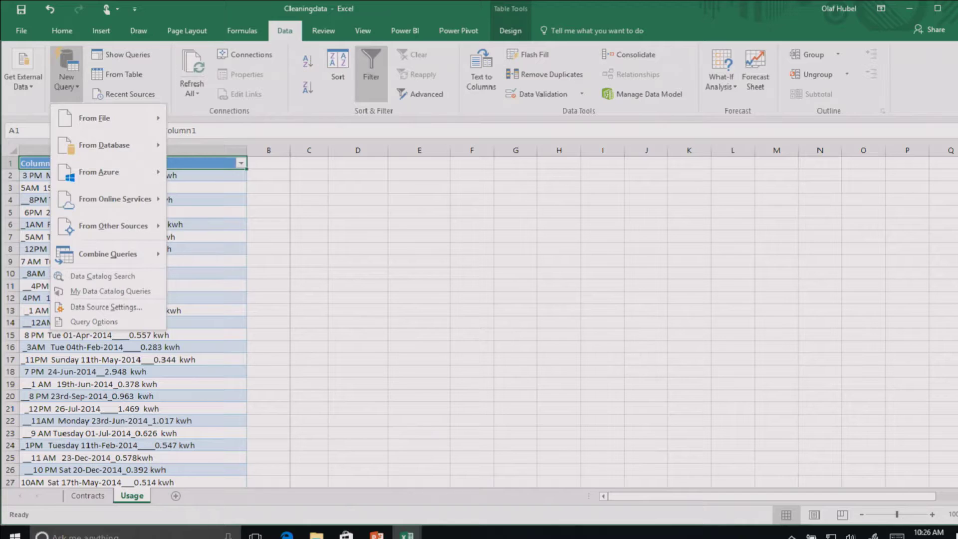
{"action": "left_click", "coordinate": [115, 95]}
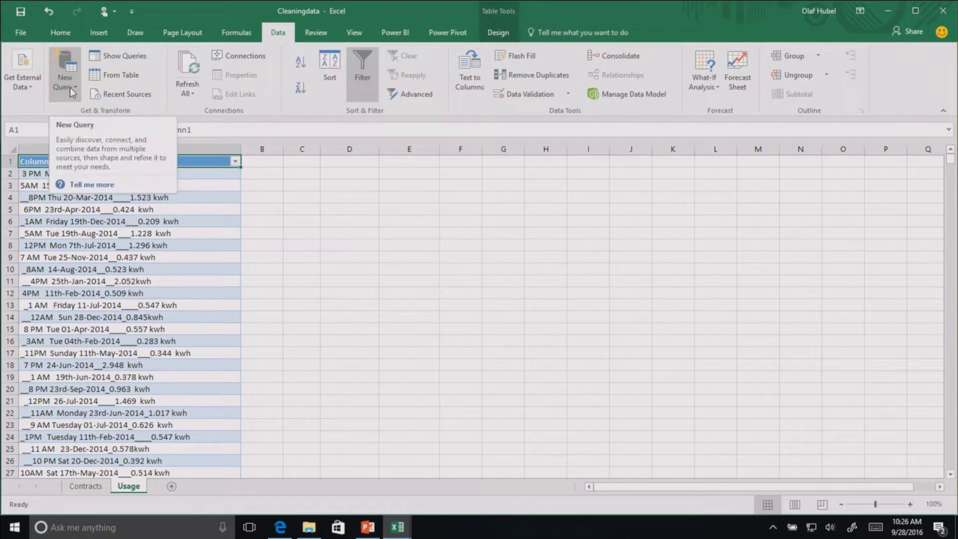
{"action": "left_click", "coordinate": [70, 87]}
{"action": "mouse_move", "coordinate": [142, 124]}
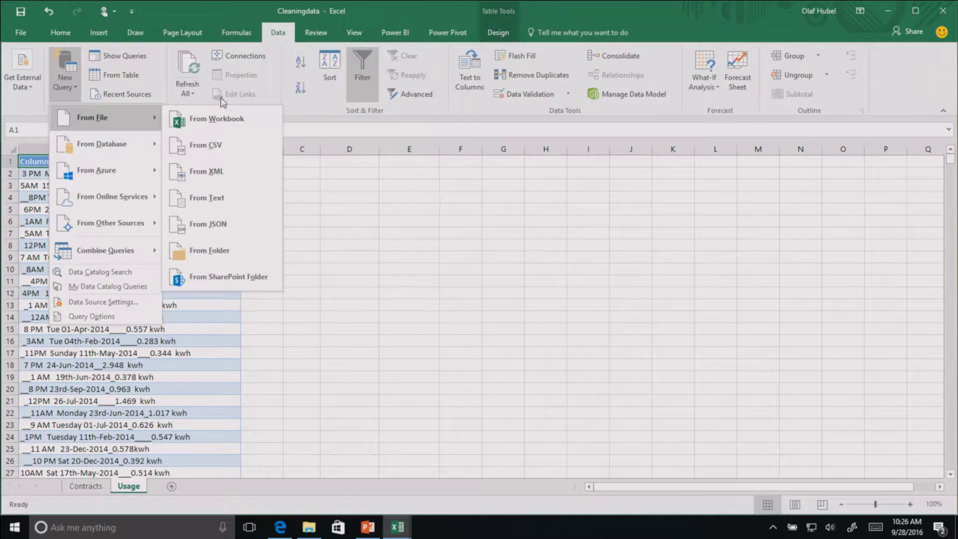
{"action": "left_click", "coordinate": [217, 121]}
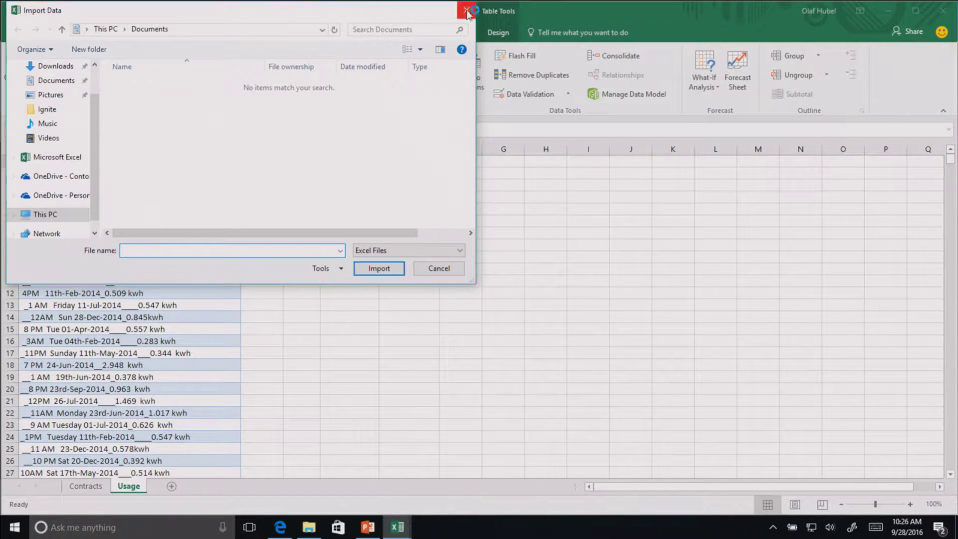
{"action": "left_click", "coordinate": [465, 13]}
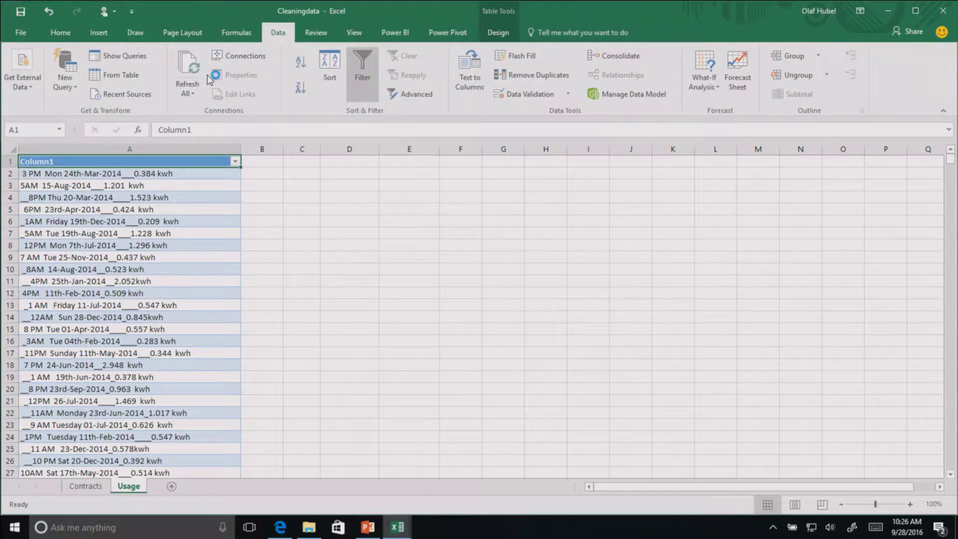
{"action": "left_click", "coordinate": [65, 92]}
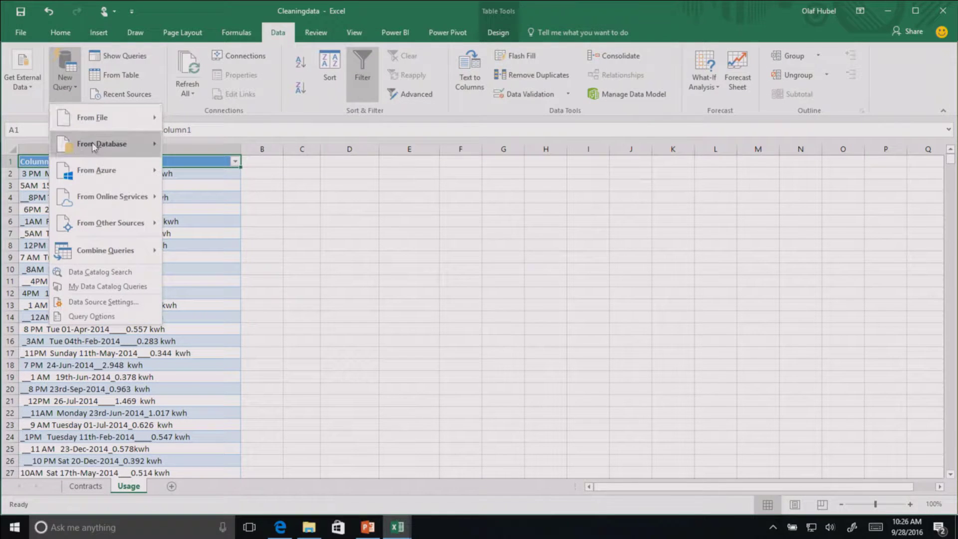
{"action": "mouse_move", "coordinate": [143, 121]}
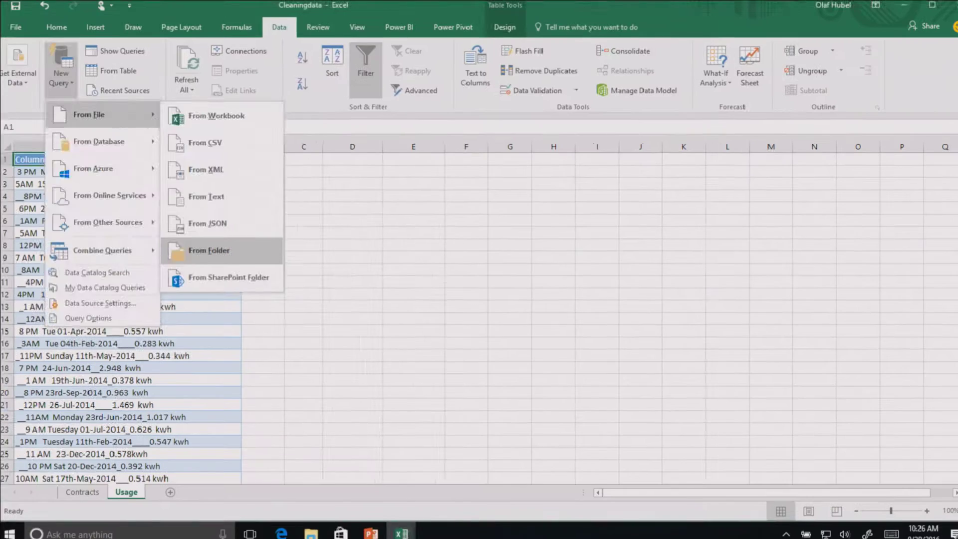
{"action": "key", "text": "Escape"}
{"action": "key", "text": "Escape"}
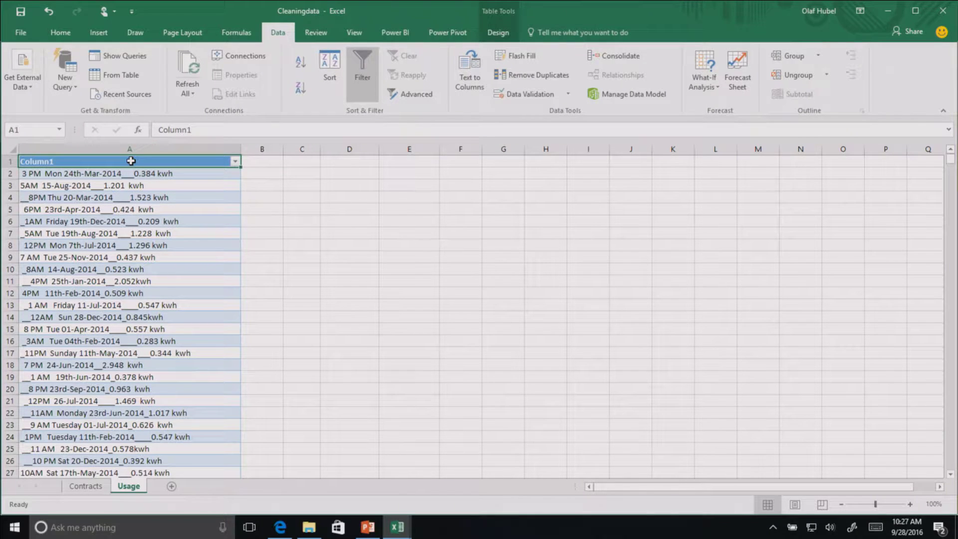
Load the Usage sheet's table into the Query Editor and replace every "_" in Column1 with nothing.
{"action": "left_click", "coordinate": [146, 149]}
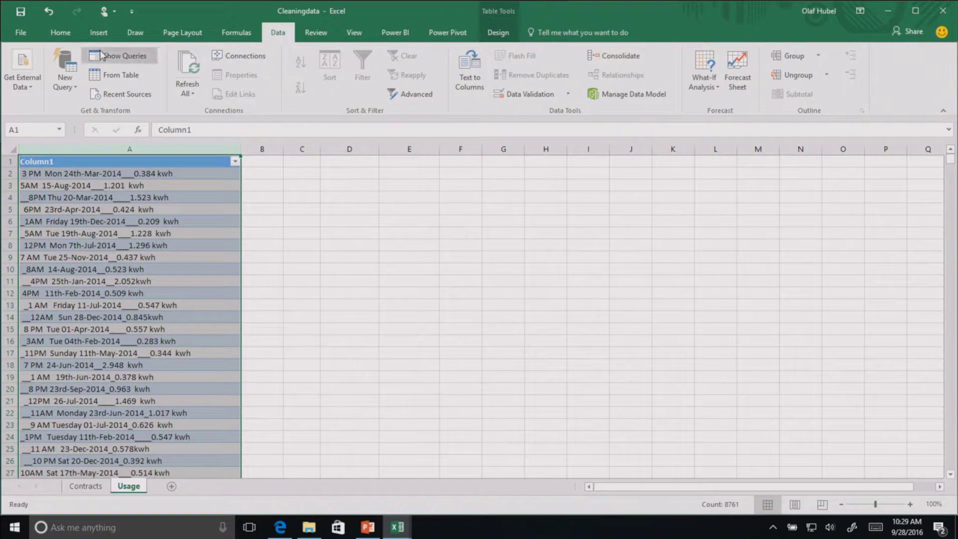
{"action": "left_click", "coordinate": [119, 75]}
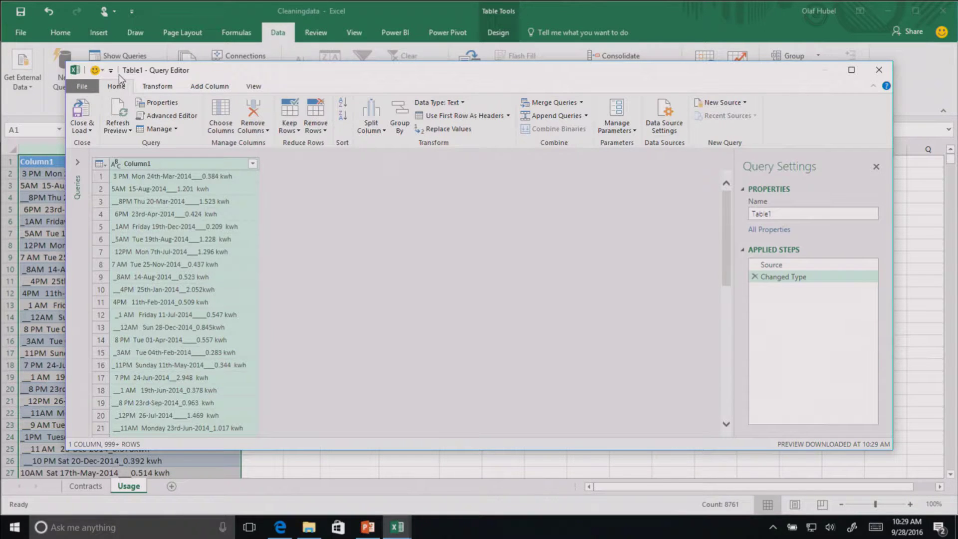
{"action": "left_click", "coordinate": [164, 163]}
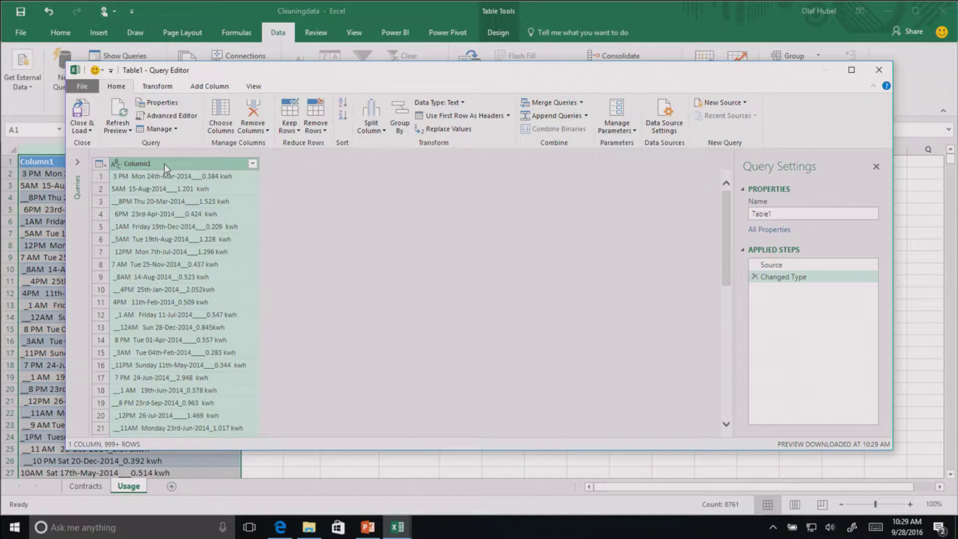
{"action": "right_click", "coordinate": [164, 163]}
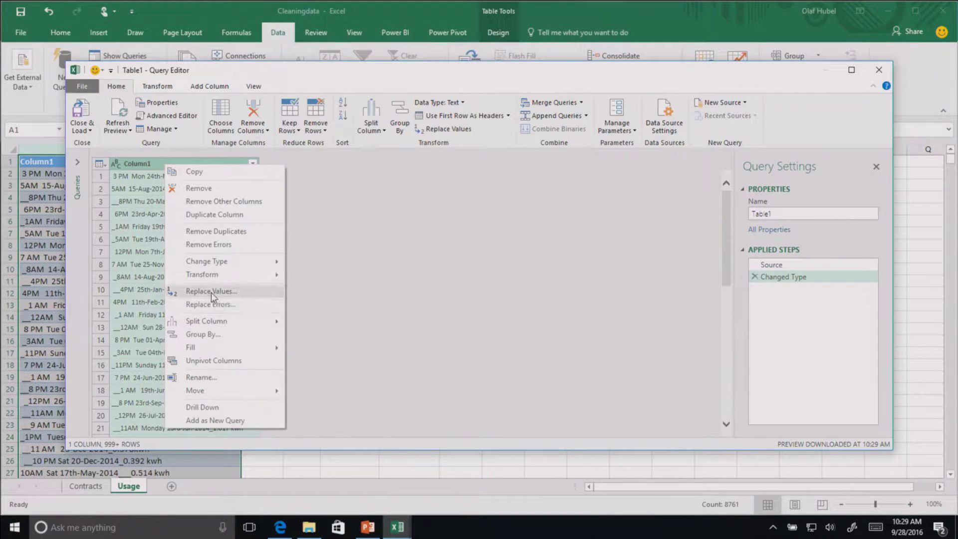
{"action": "left_click", "coordinate": [213, 292]}
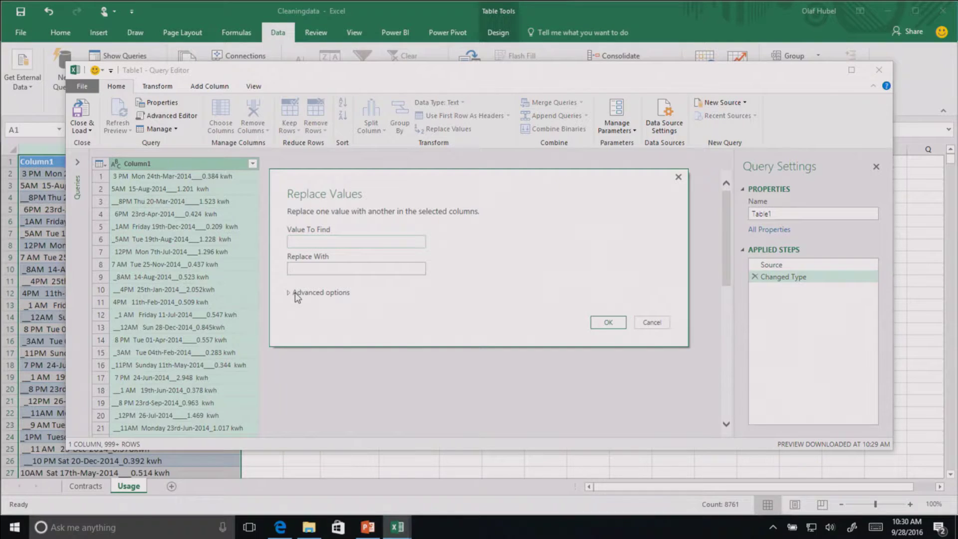
{"action": "type", "text": "_"}
{"action": "left_click", "coordinate": [607, 323]}
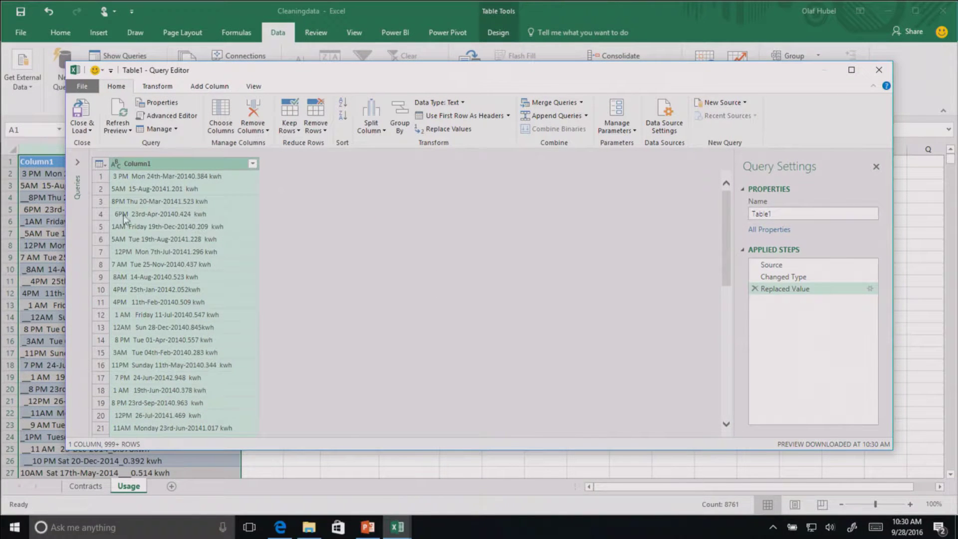
Replace every "kwh" in Column1 with an empty value.
{"action": "right_click", "coordinate": [194, 160]}
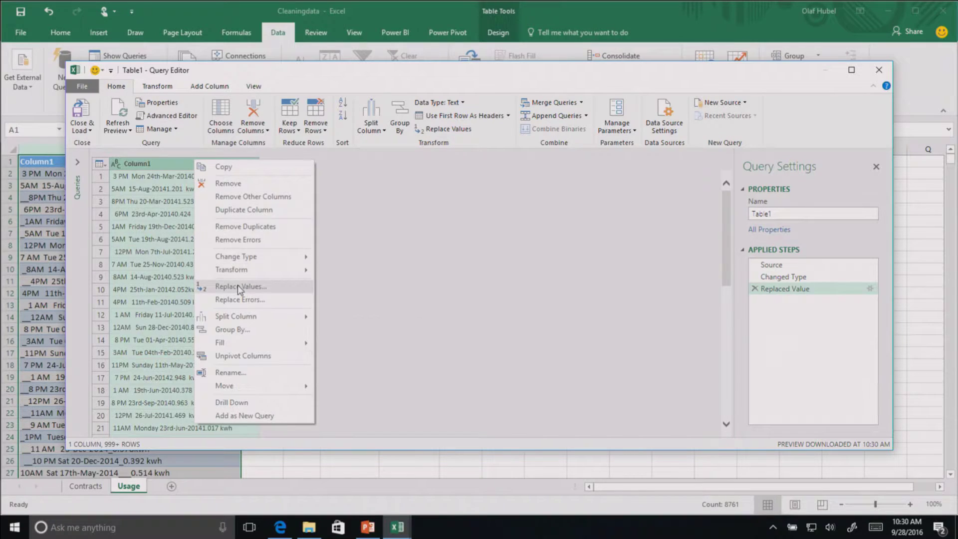
{"action": "key", "text": "Escape"}
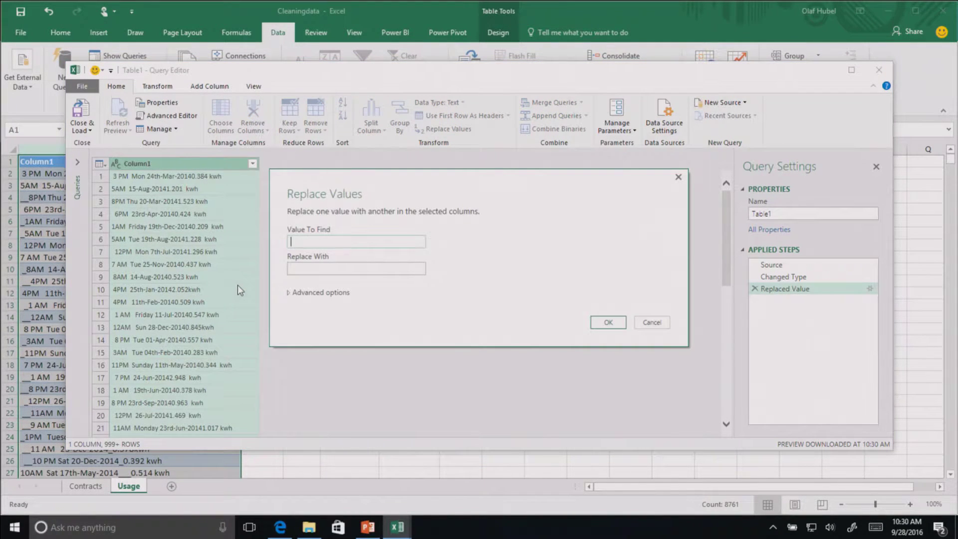
{"action": "type", "text": "kwh"}
{"action": "key", "text": "Return"}
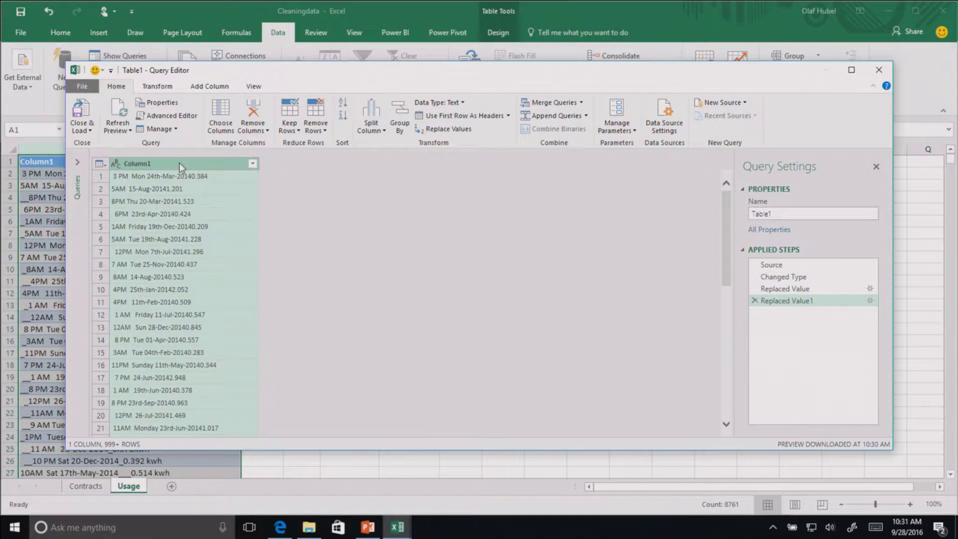
Replace "2014" in Column1 with "2014|" so a separator follows the year.
{"action": "right_click", "coordinate": [179, 163]}
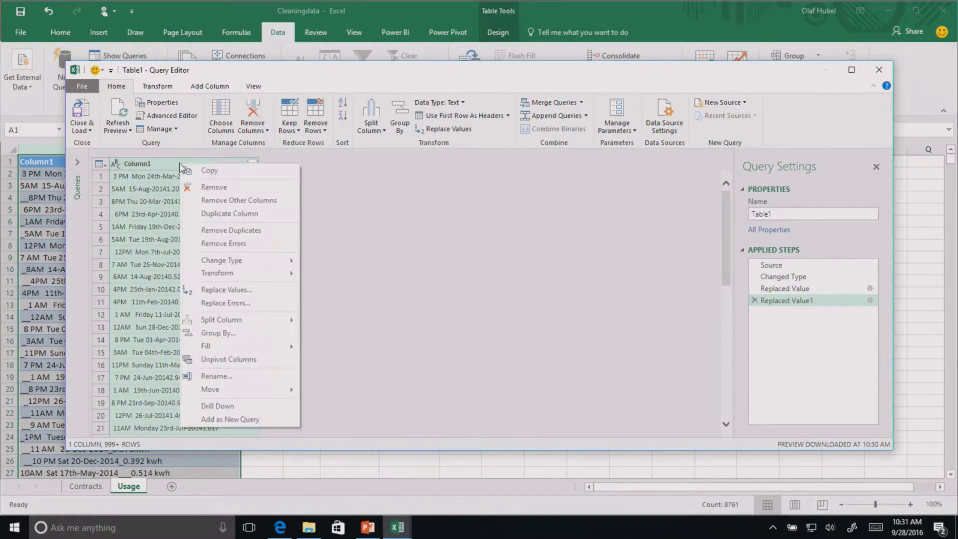
{"action": "left_click", "coordinate": [228, 289]}
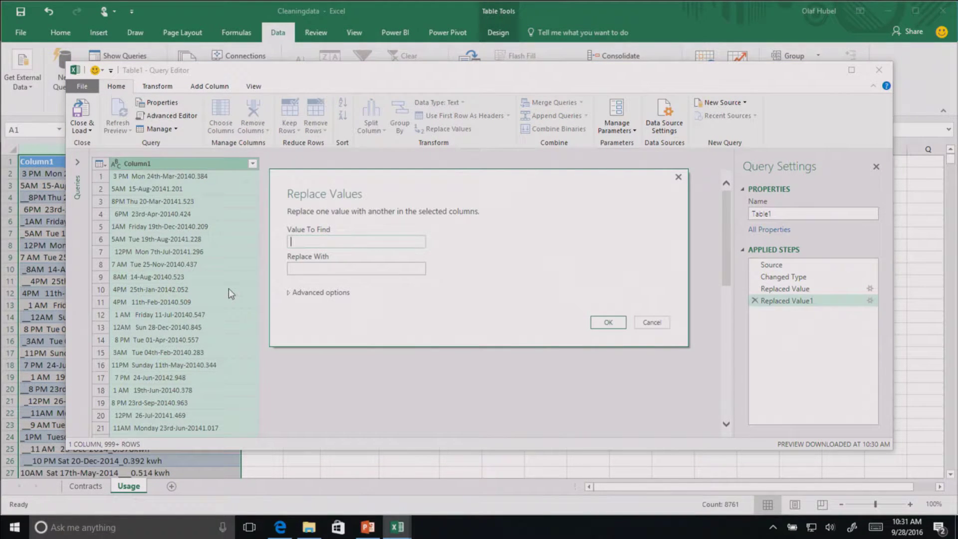
{"action": "type", "text": "2014"}
{"action": "key", "text": "Tab"}
{"action": "type", "text": "2014"}
{"action": "left_click", "coordinate": [603, 322]}
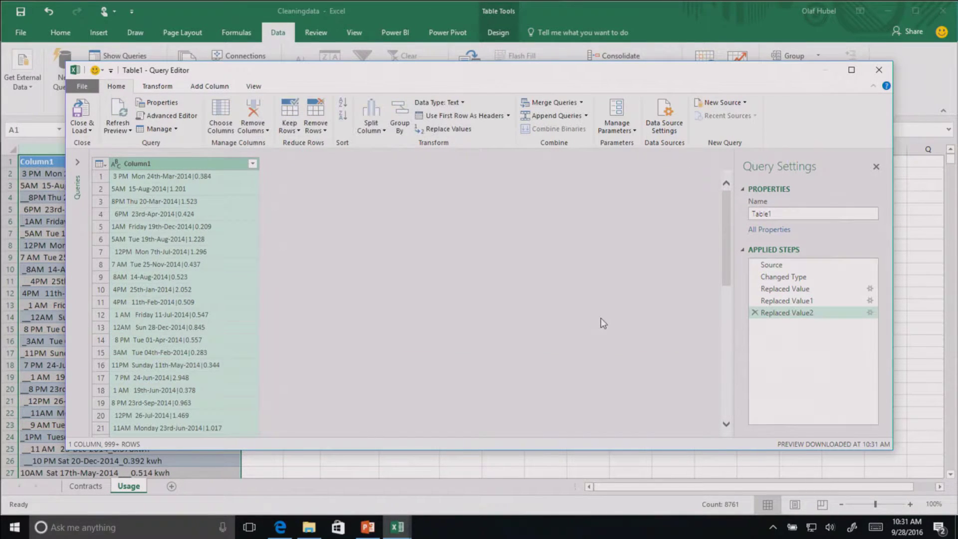
Split Column1 by the custom delimiter "|" at each occurrence.
{"action": "right_click", "coordinate": [220, 160]}
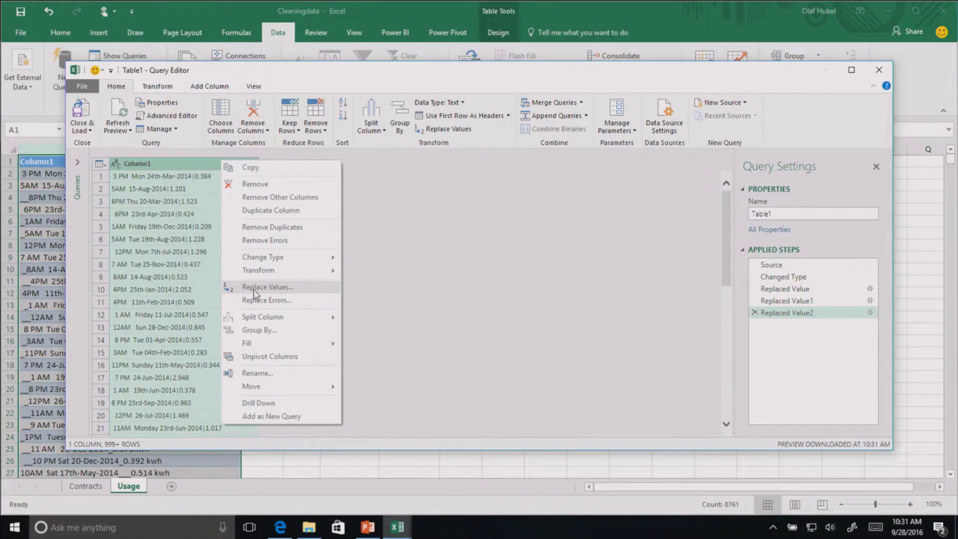
{"action": "mouse_move", "coordinate": [302, 318]}
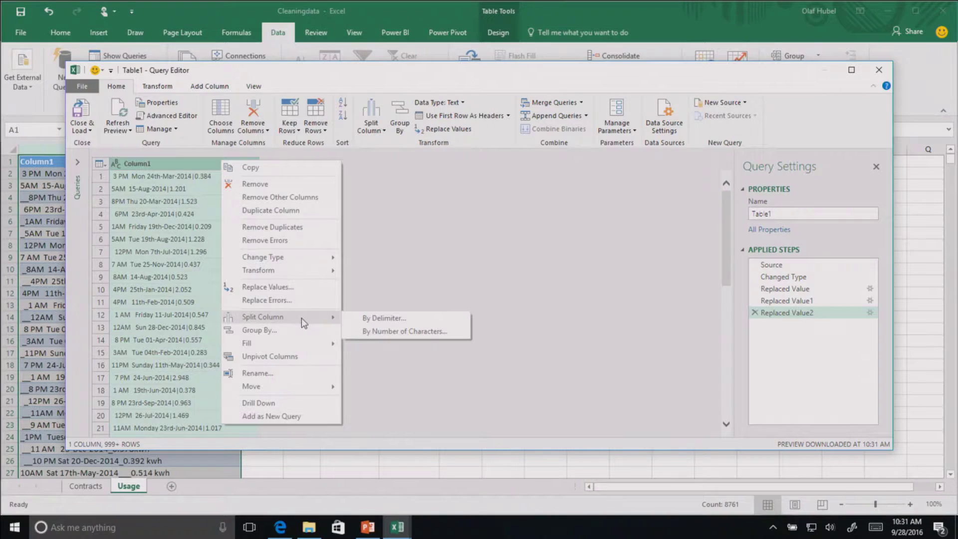
{"action": "left_click", "coordinate": [377, 318]}
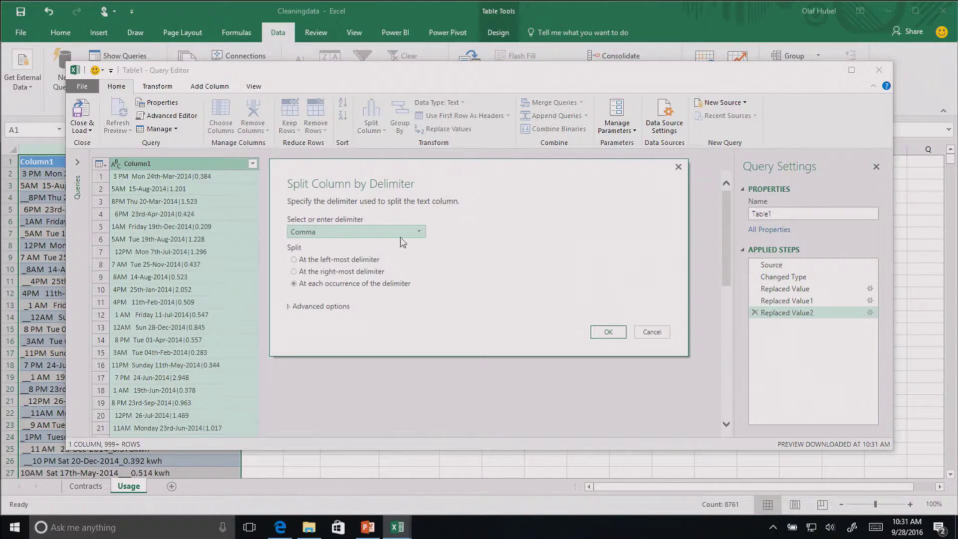
{"action": "left_click", "coordinate": [400, 237]}
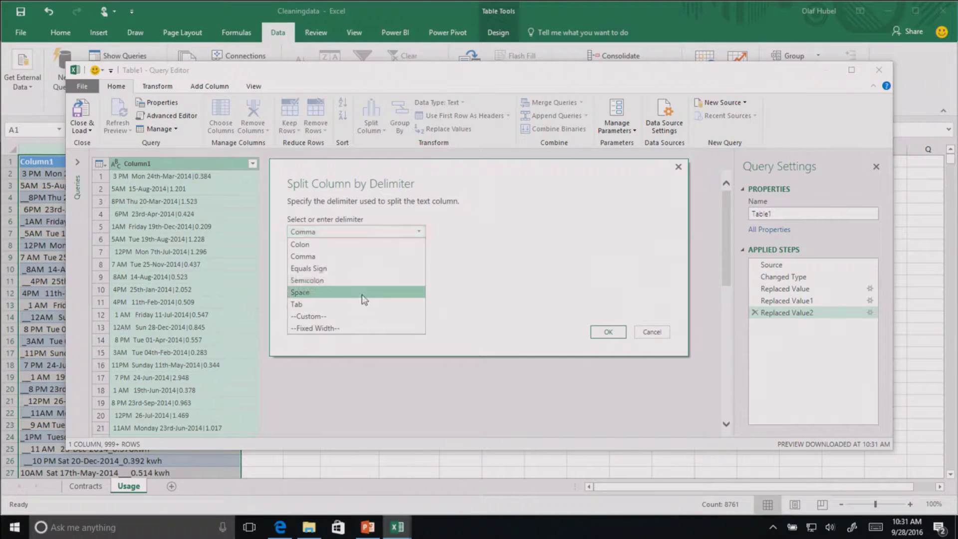
{"action": "left_click", "coordinate": [352, 319]}
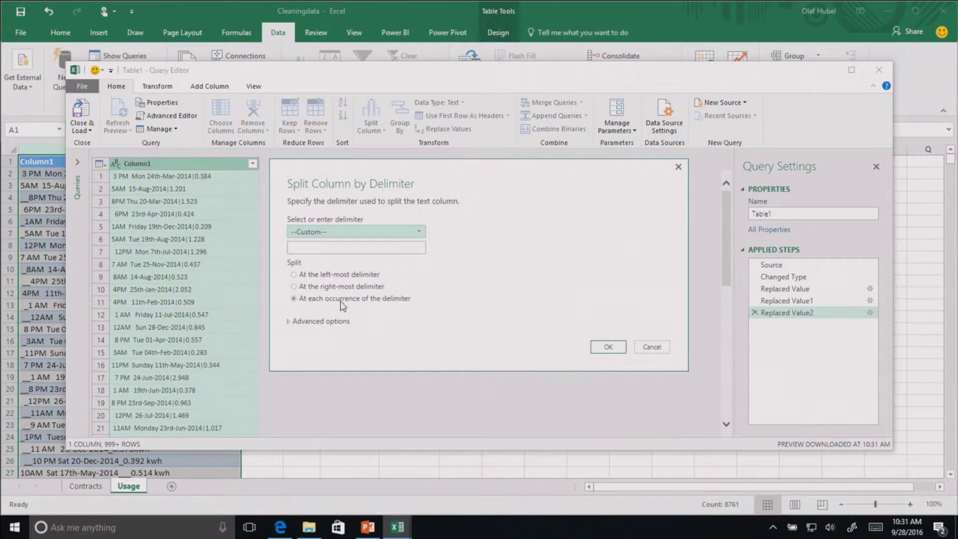
{"action": "left_click", "coordinate": [330, 249]}
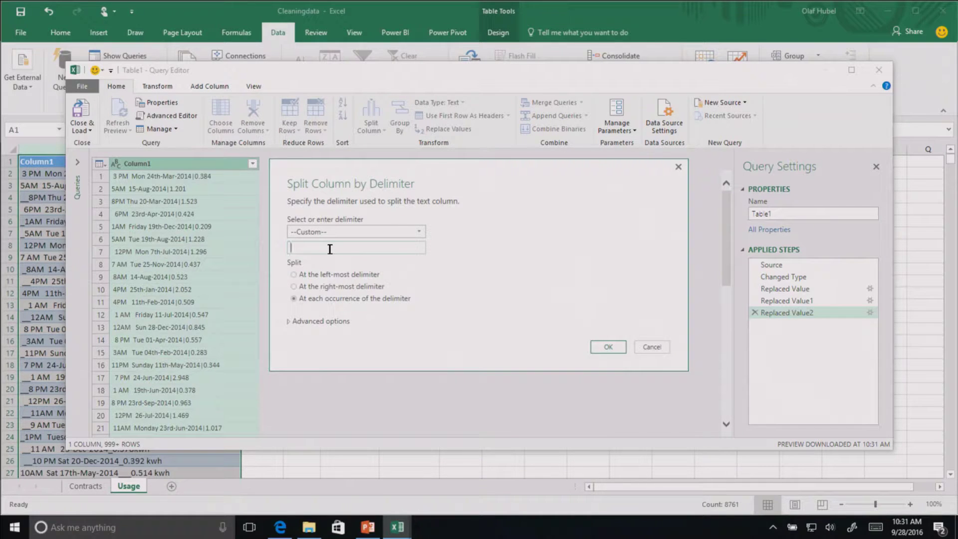
{"action": "type", "text": "|"}
{"action": "left_click", "coordinate": [609, 349]}
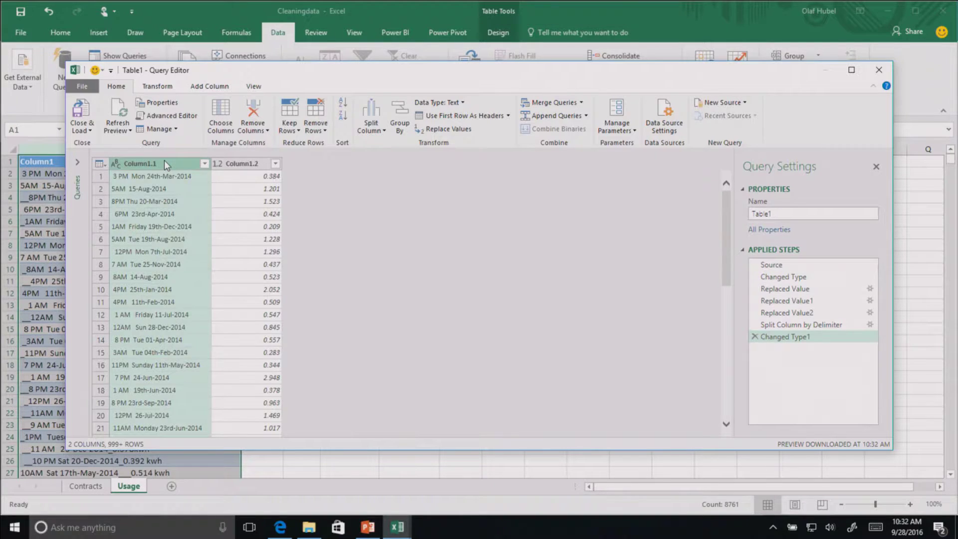
Add a new date column parsed from the text in Column1.1.
{"action": "left_click", "coordinate": [203, 86]}
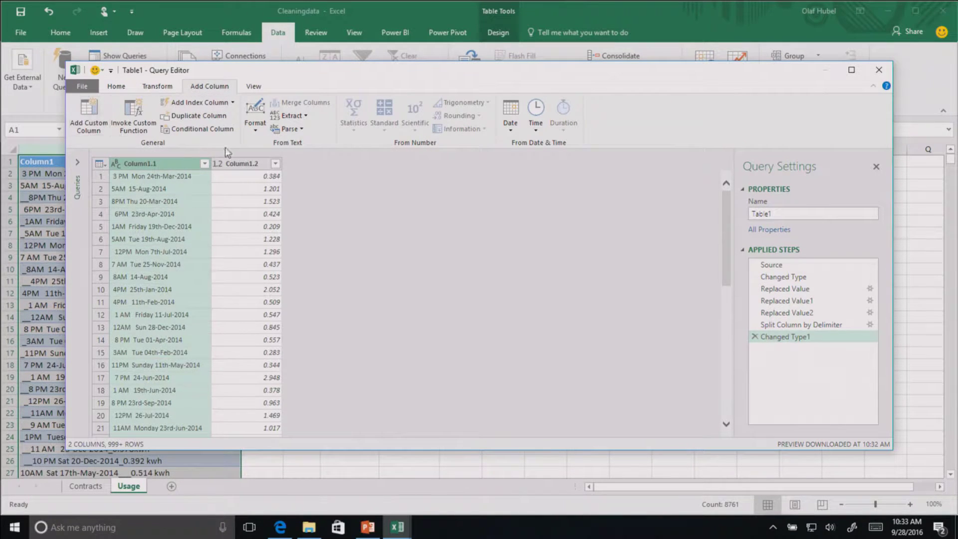
{"action": "left_click", "coordinate": [511, 134]}
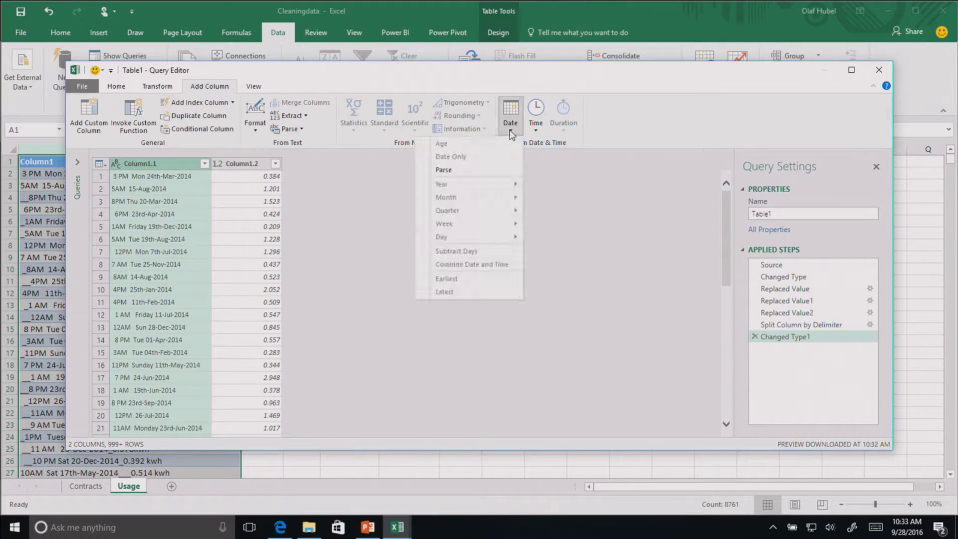
{"action": "left_click", "coordinate": [459, 169]}
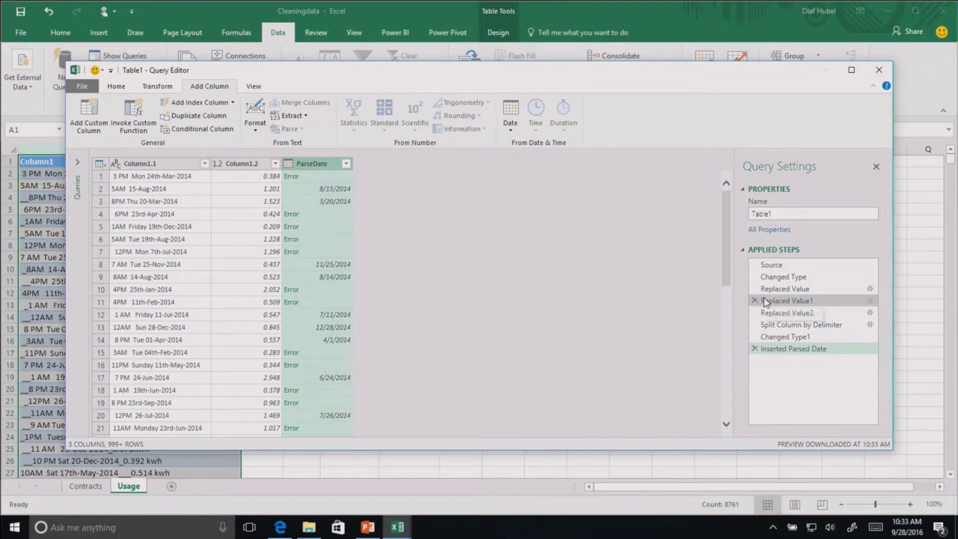
Insert a step after Changed Type1 that replaces "rd-" with "-" in Column1.1.
{"action": "left_click", "coordinate": [784, 341]}
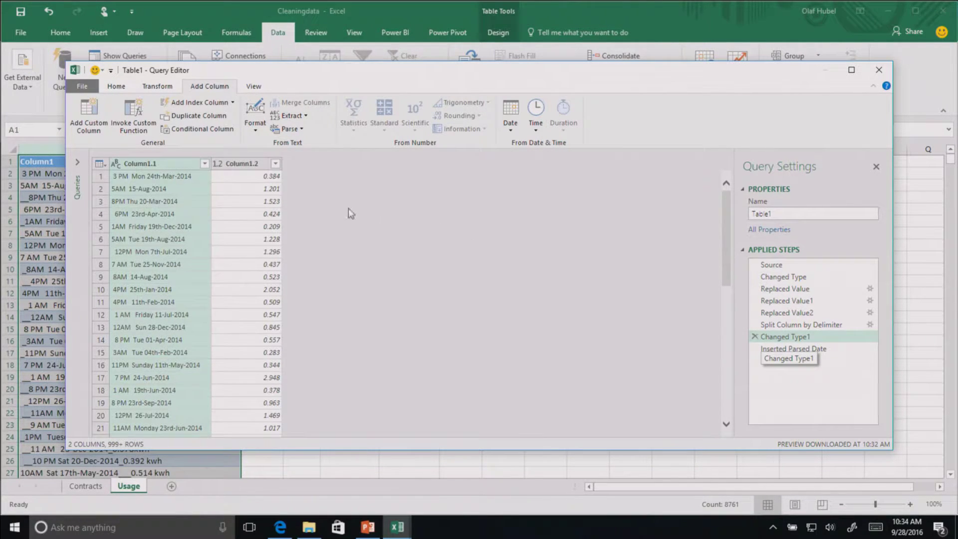
{"action": "right_click", "coordinate": [178, 165]}
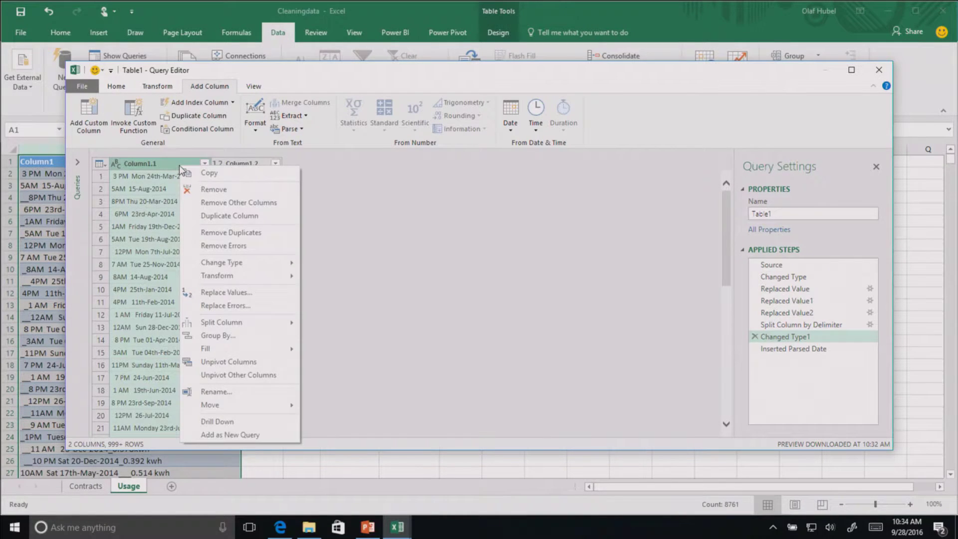
{"action": "left_click", "coordinate": [217, 291]}
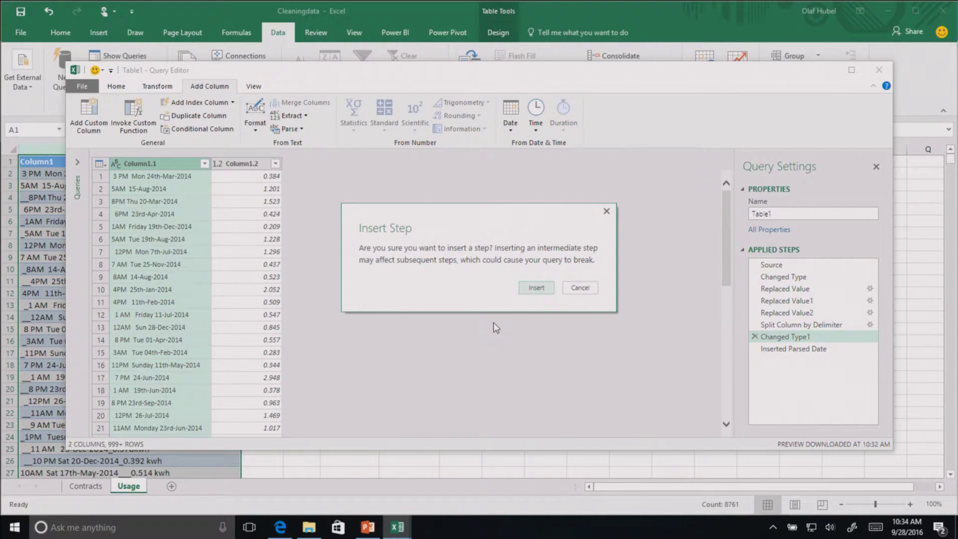
{"action": "left_click", "coordinate": [533, 288]}
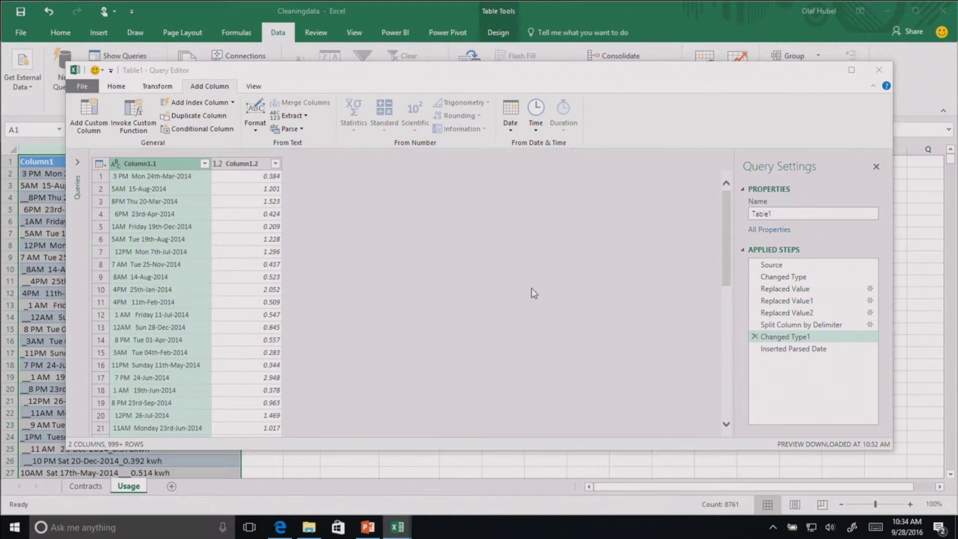
{"action": "type", "text": "rd-"}
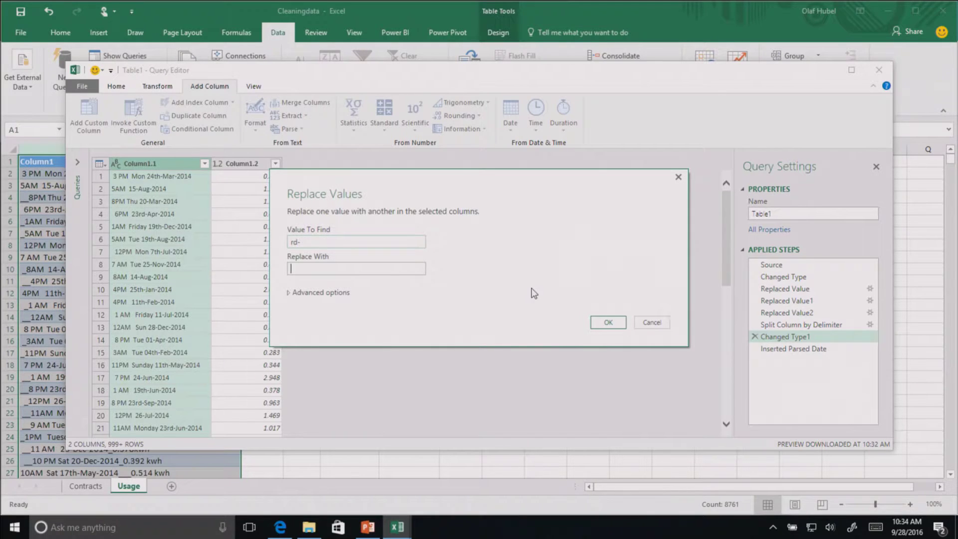
{"action": "type", "text": "-"}
{"action": "left_click", "coordinate": [607, 321]}
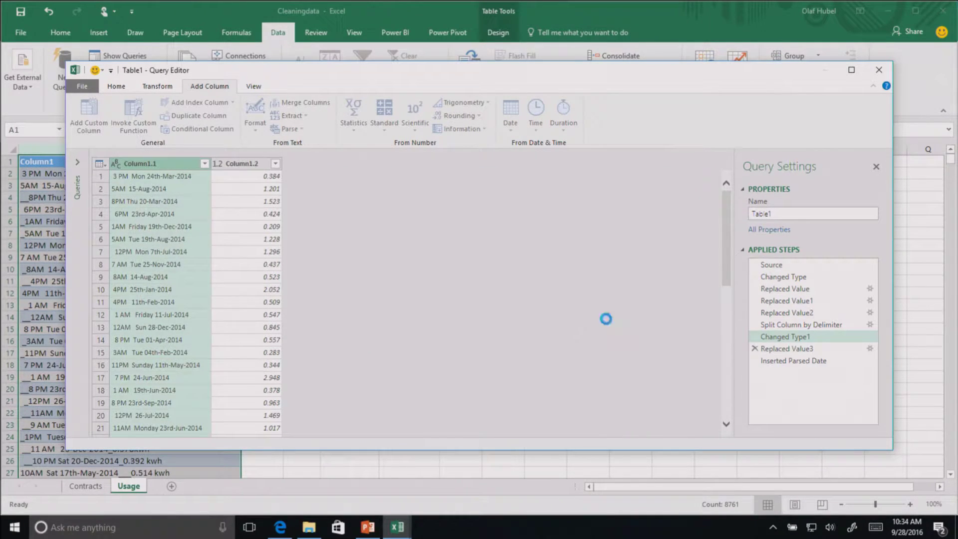
Insert a further step that replaces "th-" with "-" in Column1.1.
{"action": "right_click", "coordinate": [172, 160]}
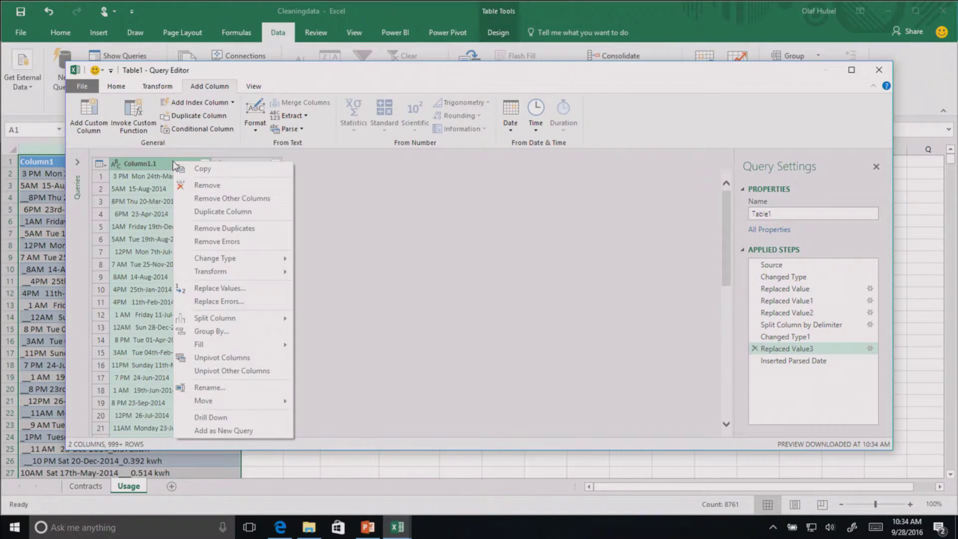
{"action": "left_click", "coordinate": [220, 288]}
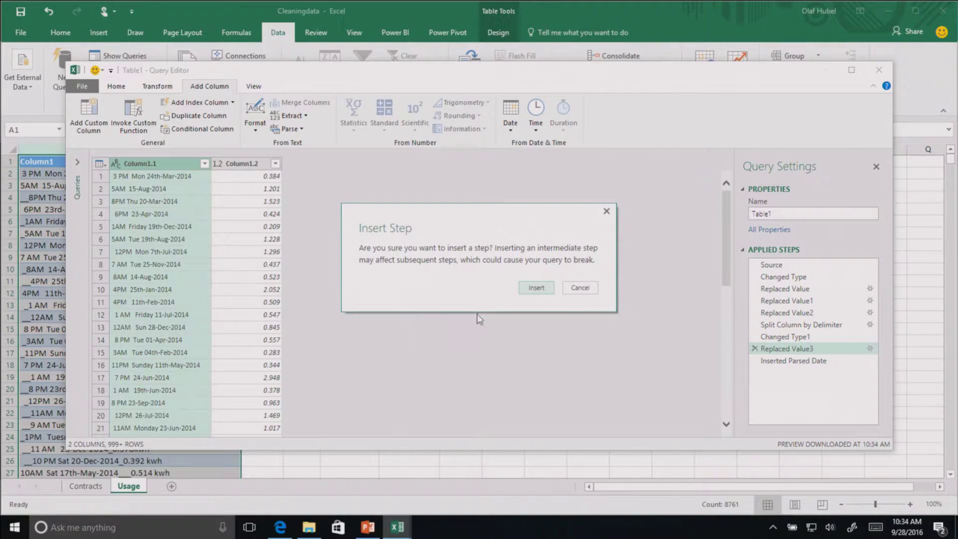
{"action": "left_click", "coordinate": [535, 288]}
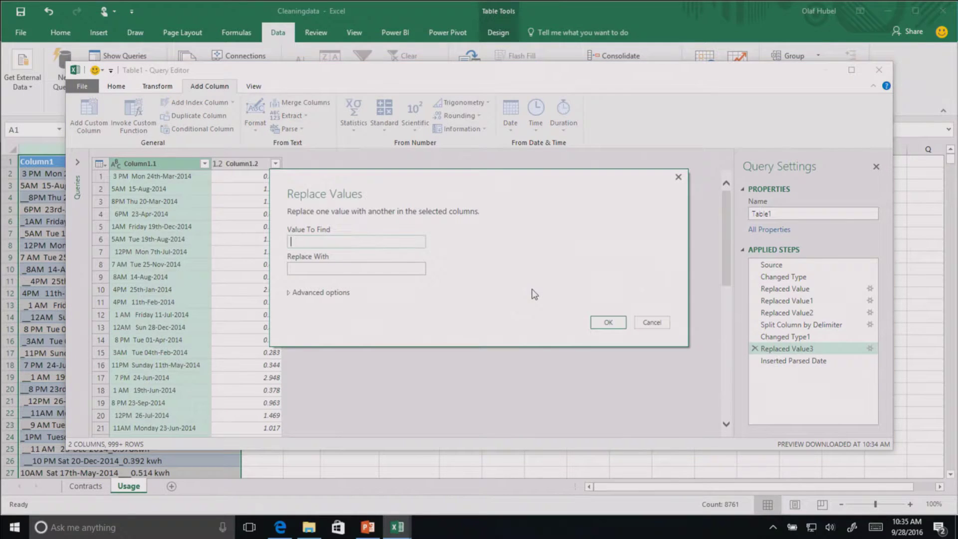
{"action": "type", "text": "th-"}
{"action": "key", "text": "Tab"}
{"action": "type", "text": "-"}
{"action": "left_click", "coordinate": [608, 322]}
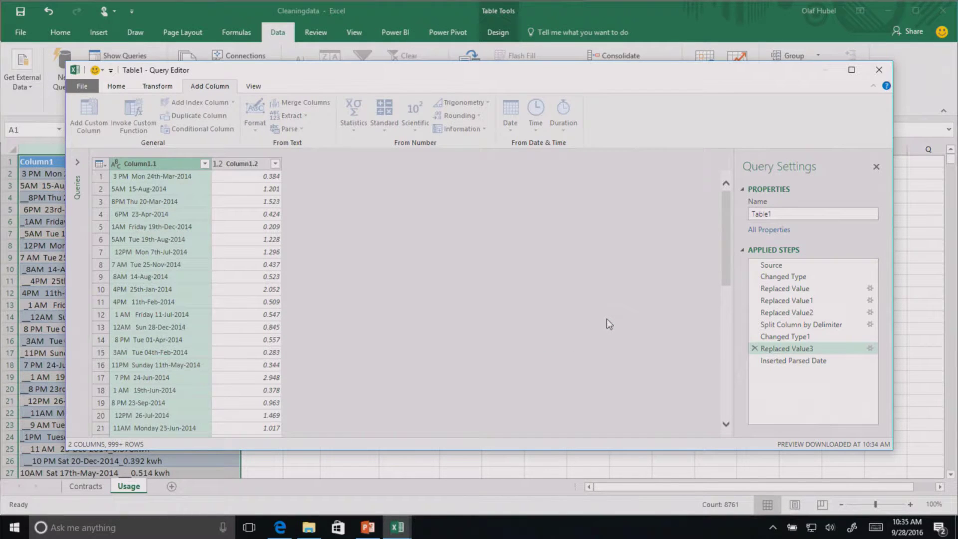
Insert a step that replaces "nd-" with an empty value in Column1.1.
{"action": "right_click", "coordinate": [179, 161]}
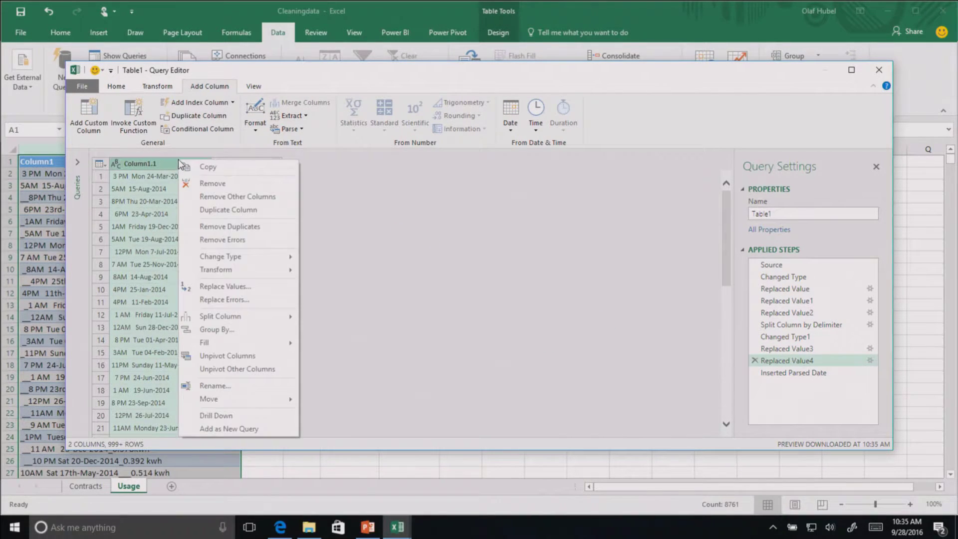
{"action": "left_click", "coordinate": [223, 287]}
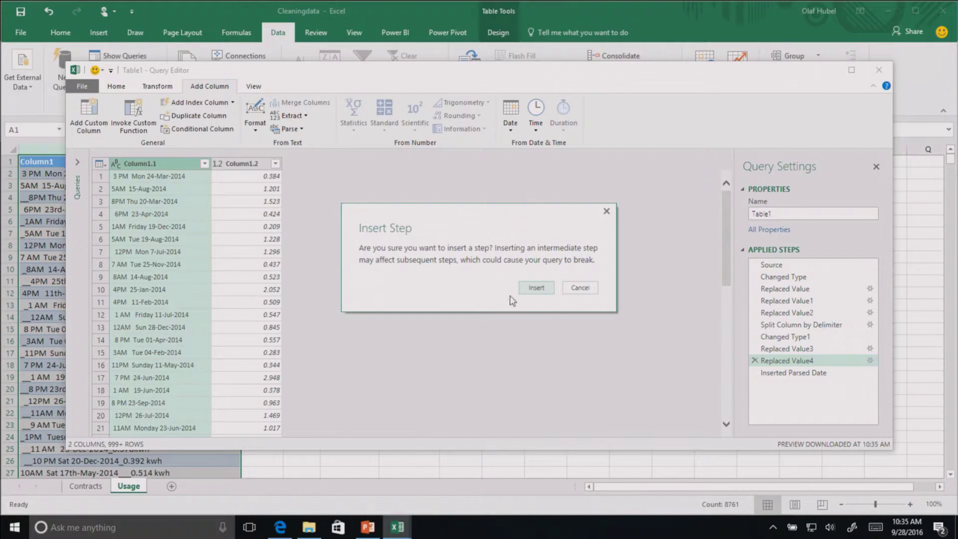
{"action": "left_click", "coordinate": [549, 286]}
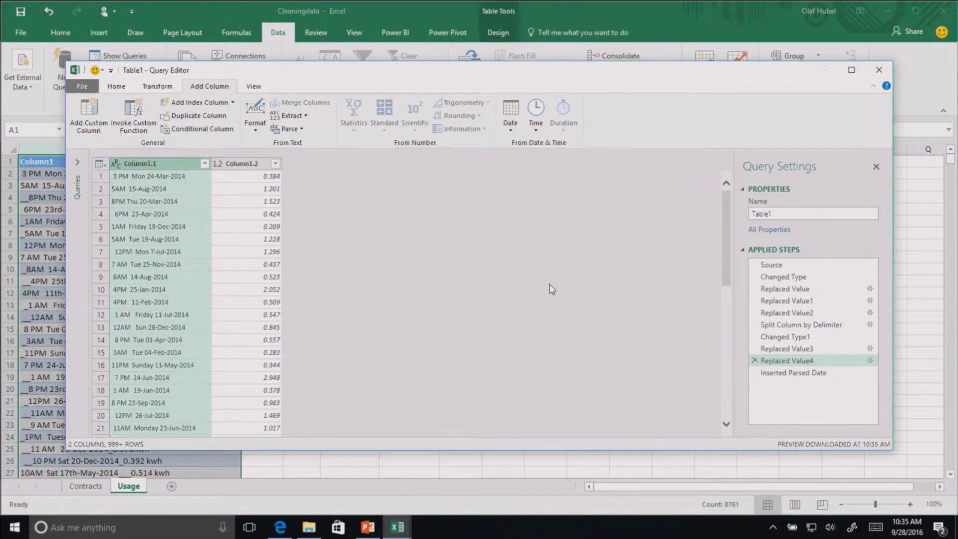
{"action": "type", "text": "___"}
{"action": "key", "text": "Return"}
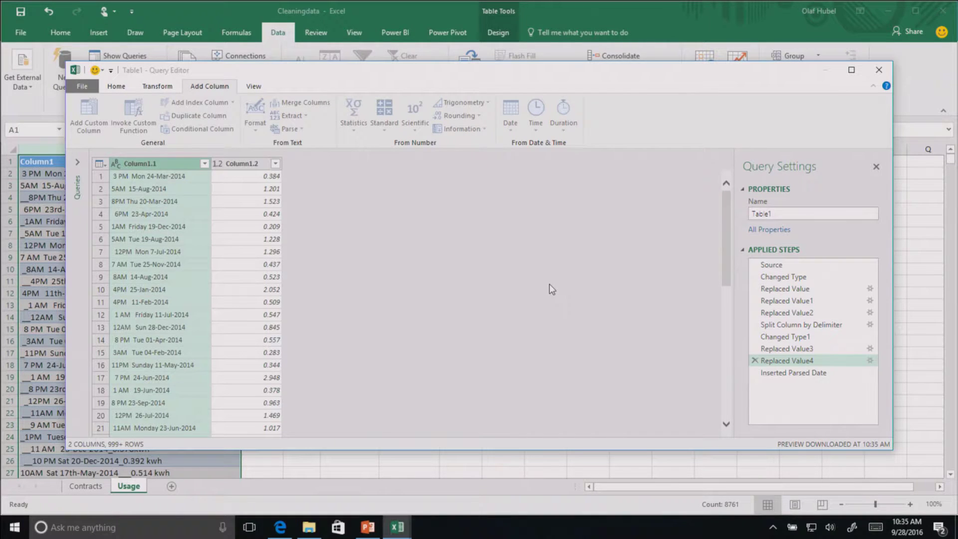
Turn on the formula bar and check the formulas of the "rd-", "th-" and "nd-" replacement steps.
{"action": "right_click", "coordinate": [781, 347]}
{"action": "left_click", "coordinate": [257, 92]}
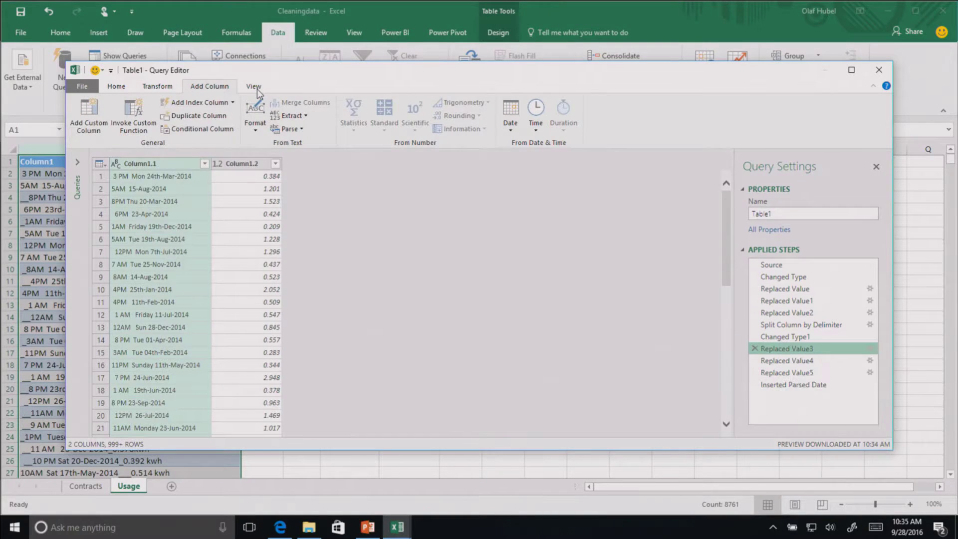
{"action": "left_click", "coordinate": [255, 88]}
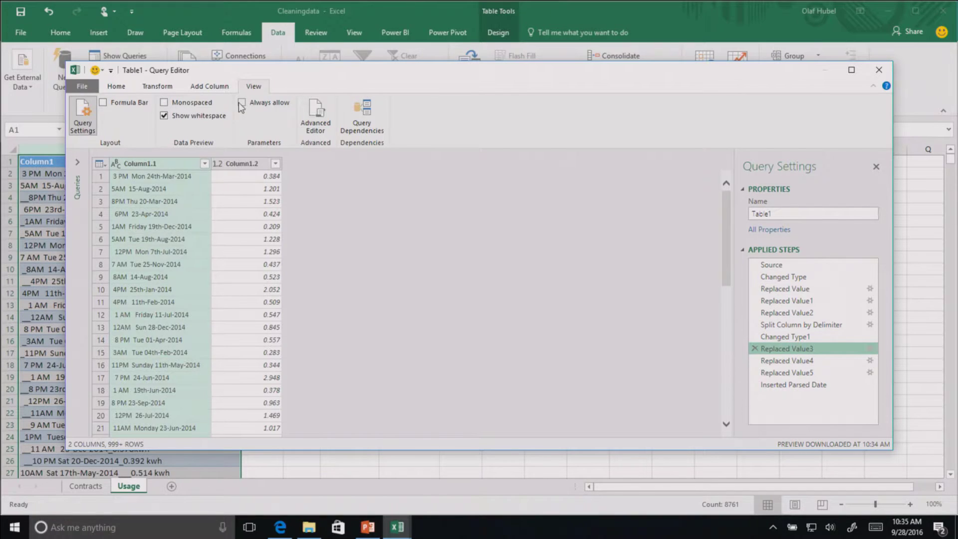
{"action": "left_click", "coordinate": [103, 102]}
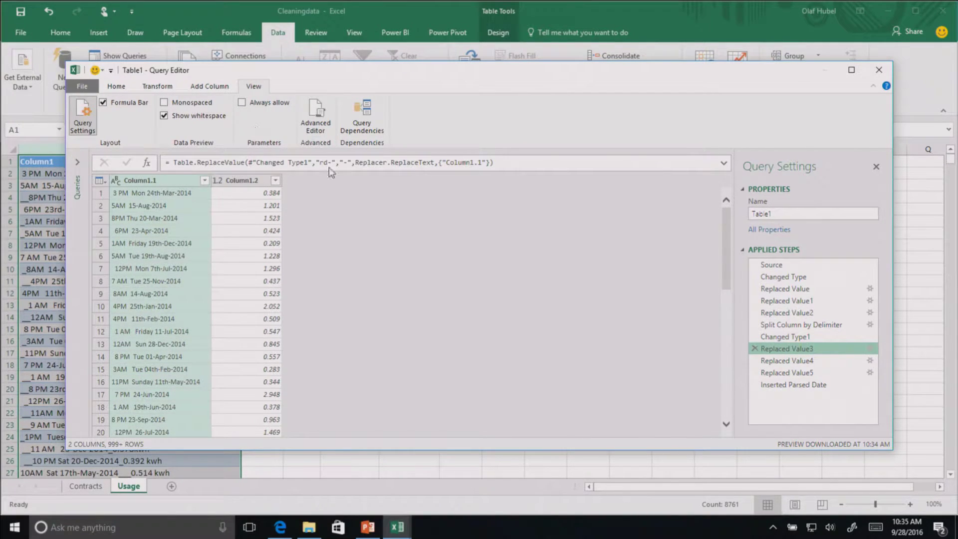
{"action": "left_click", "coordinate": [799, 361]}
{"action": "left_click", "coordinate": [799, 372]}
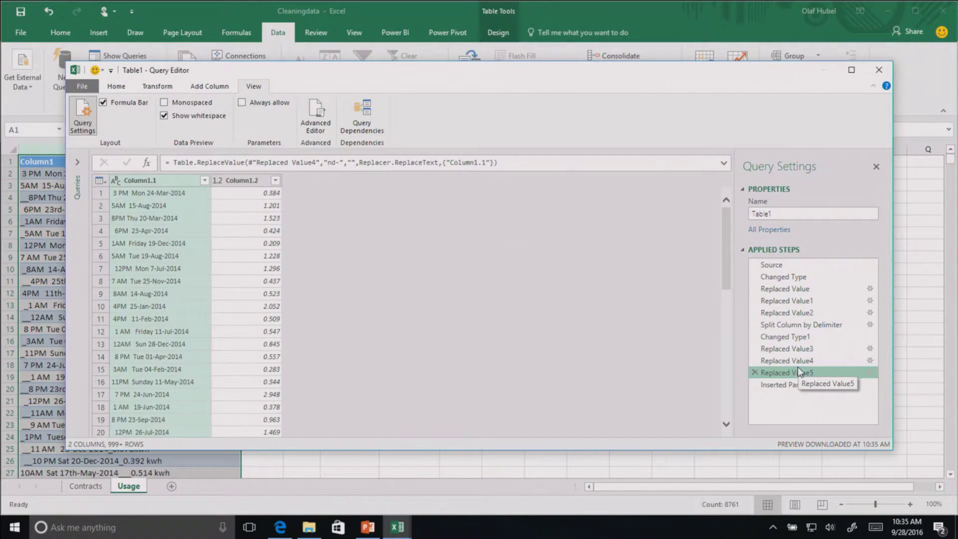
{"action": "left_click", "coordinate": [798, 360]}
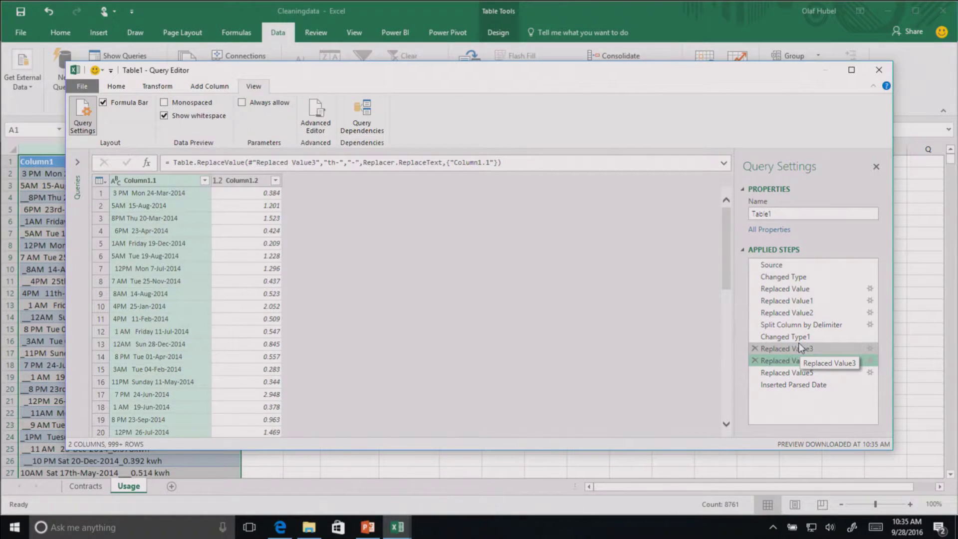
Insert a step directly after the "rd-" replacement that replaces "st-" with "-" in Column1.1.
{"action": "left_click", "coordinate": [799, 346]}
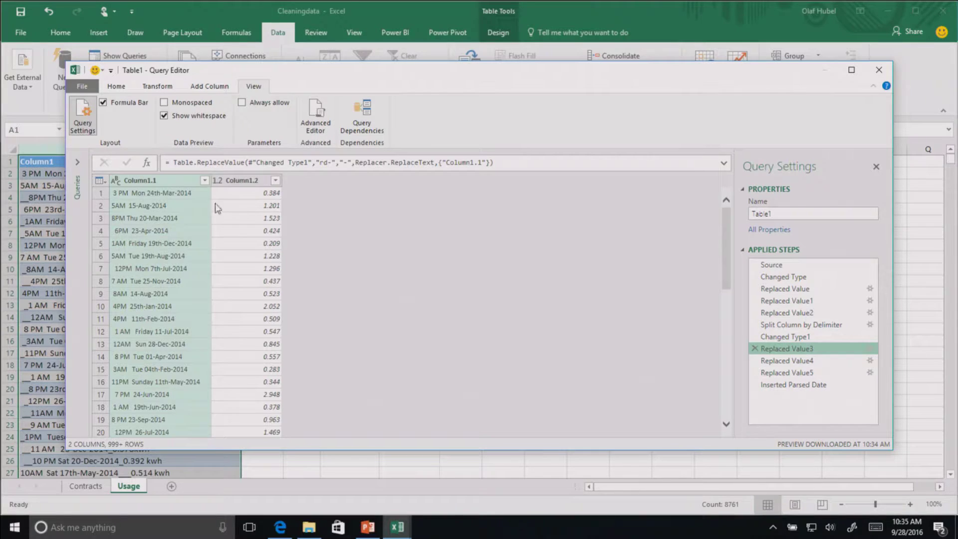
{"action": "right_click", "coordinate": [179, 175]}
{"action": "left_click", "coordinate": [222, 304]}
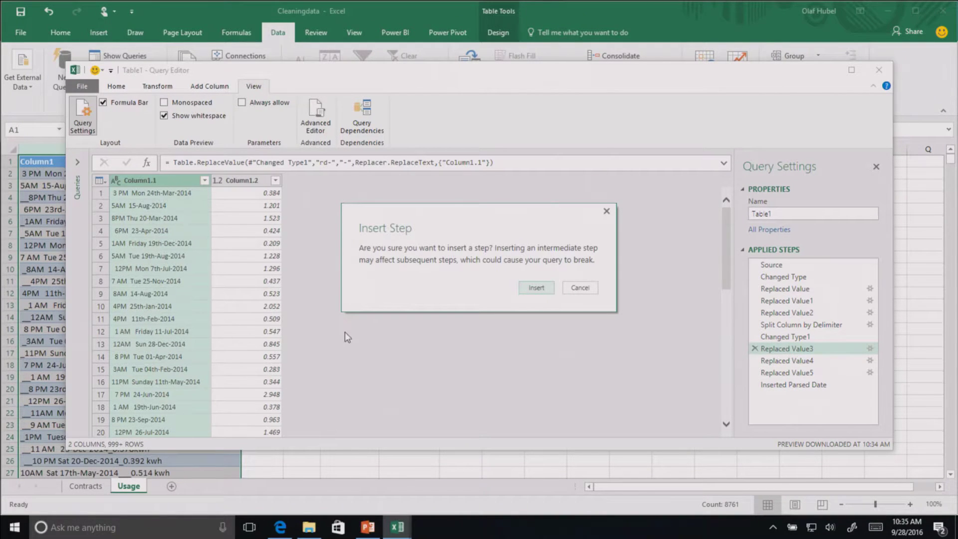
{"action": "left_click", "coordinate": [527, 288]}
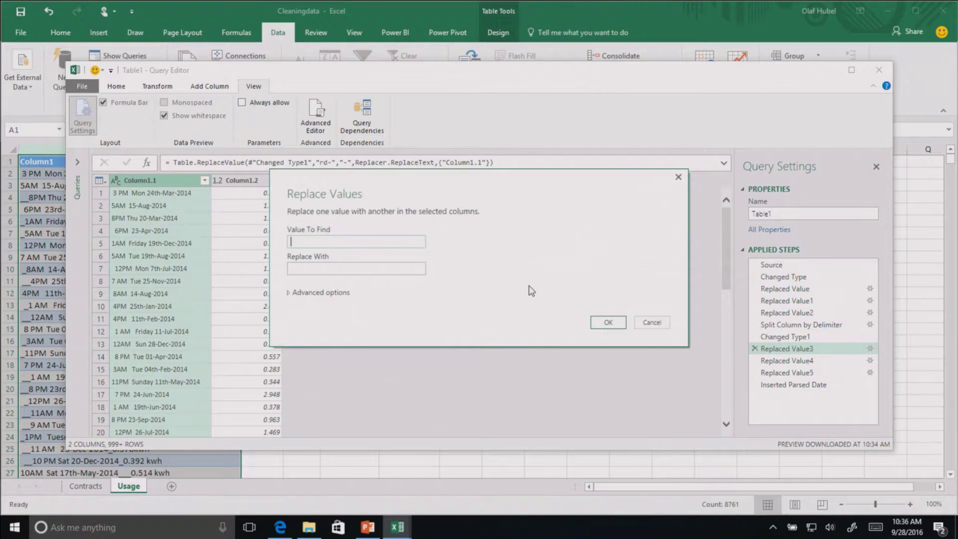
{"action": "type", "text": "st-"}
{"action": "key", "text": "Tab"}
{"action": "type", "text": "-"}
{"action": "left_click", "coordinate": [607, 322]}
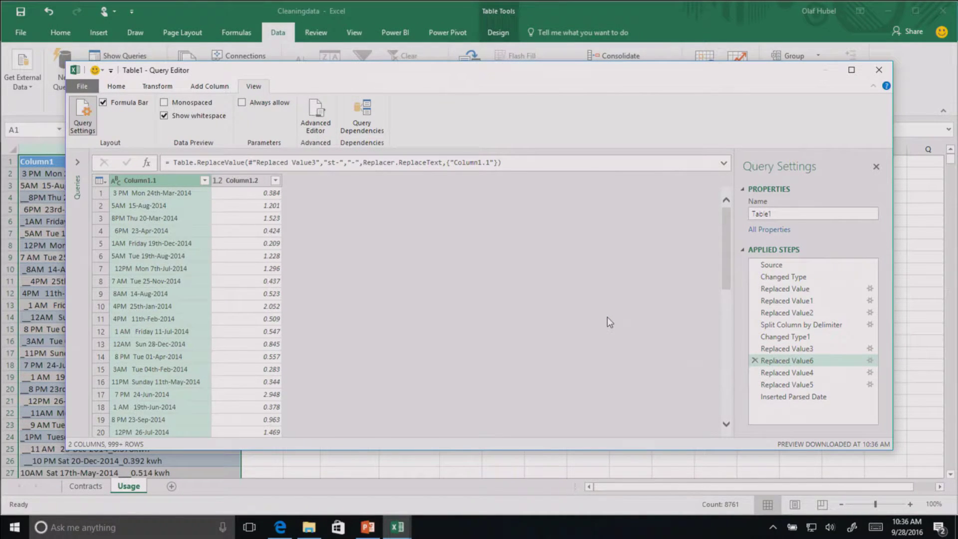
Add a new time column parsed from the text in Column1.1, following the Inserted Parsed Date step.
{"action": "left_click", "coordinate": [782, 401]}
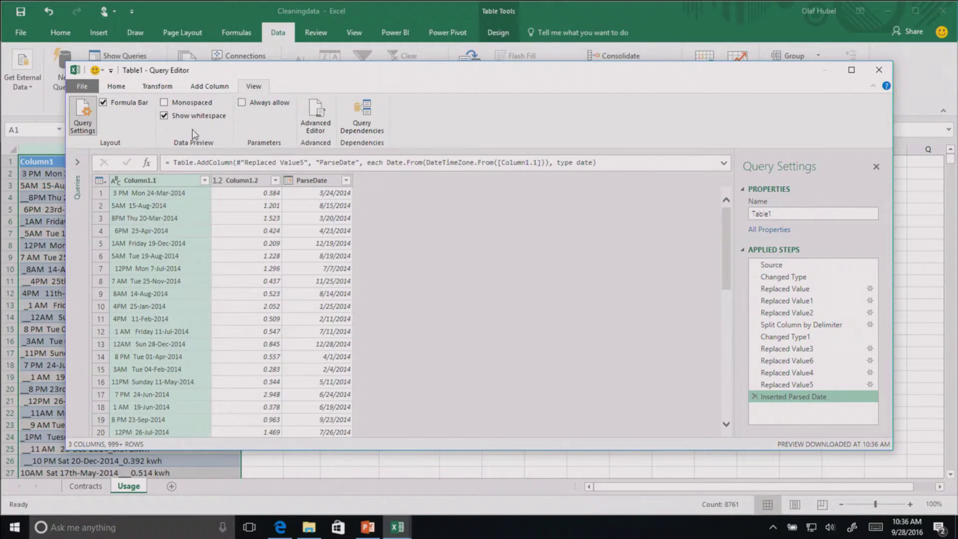
{"action": "left_click", "coordinate": [211, 86]}
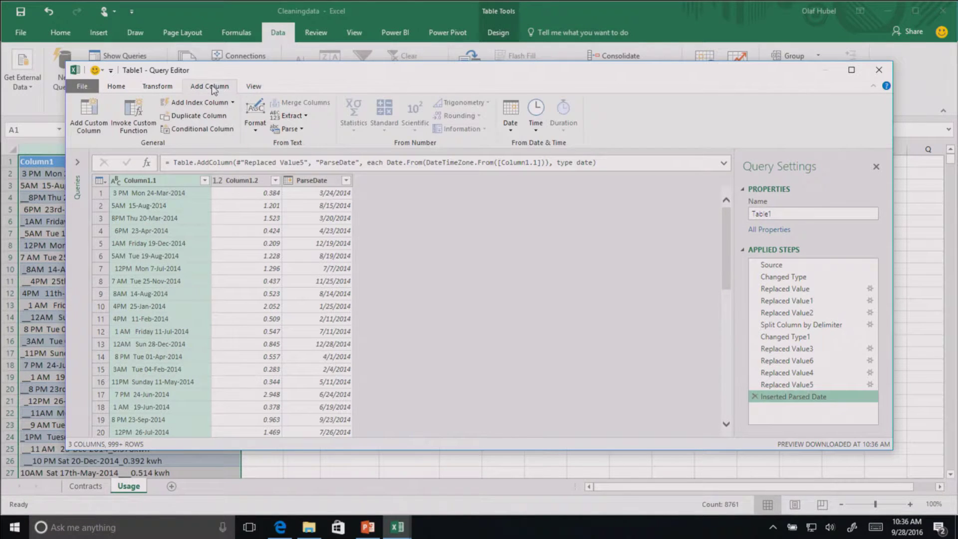
{"action": "left_click", "coordinate": [538, 129]}
{"action": "left_click", "coordinate": [511, 171]}
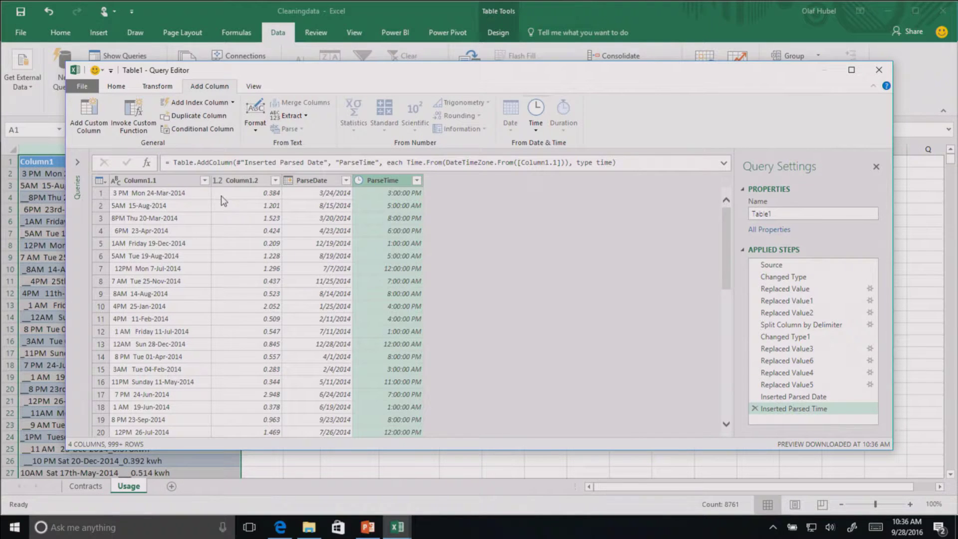
Remove the original text column Column1.1 from the query.
{"action": "left_click", "coordinate": [181, 181]}
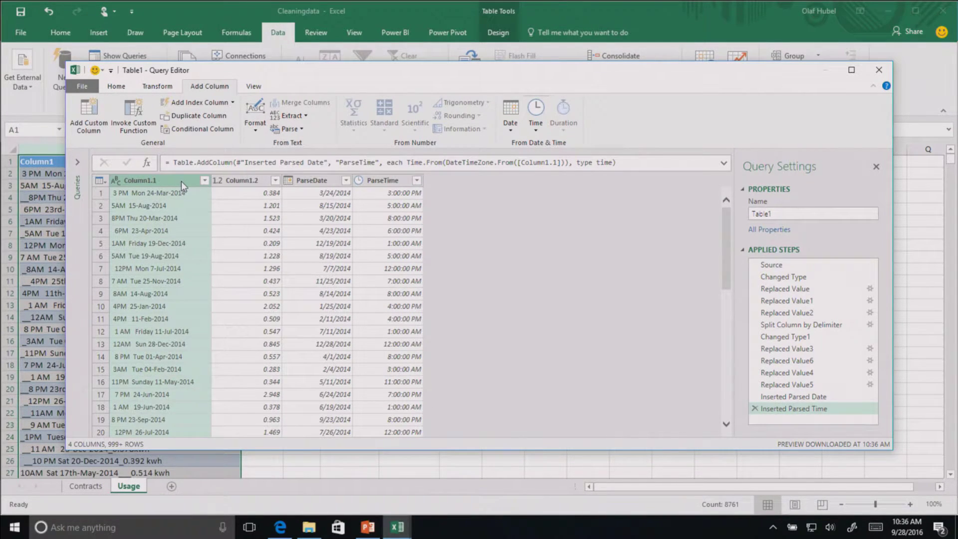
{"action": "right_click", "coordinate": [181, 181]}
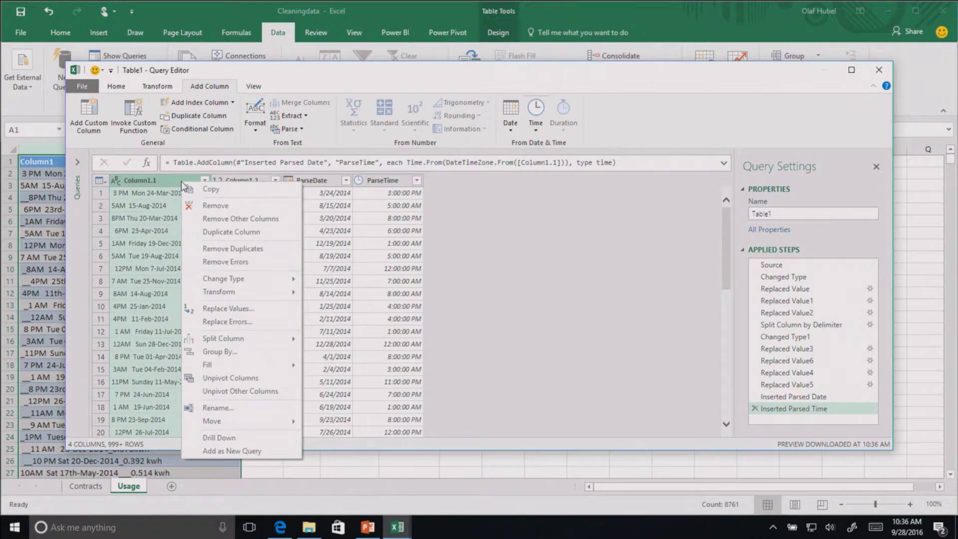
{"action": "left_click", "coordinate": [215, 205]}
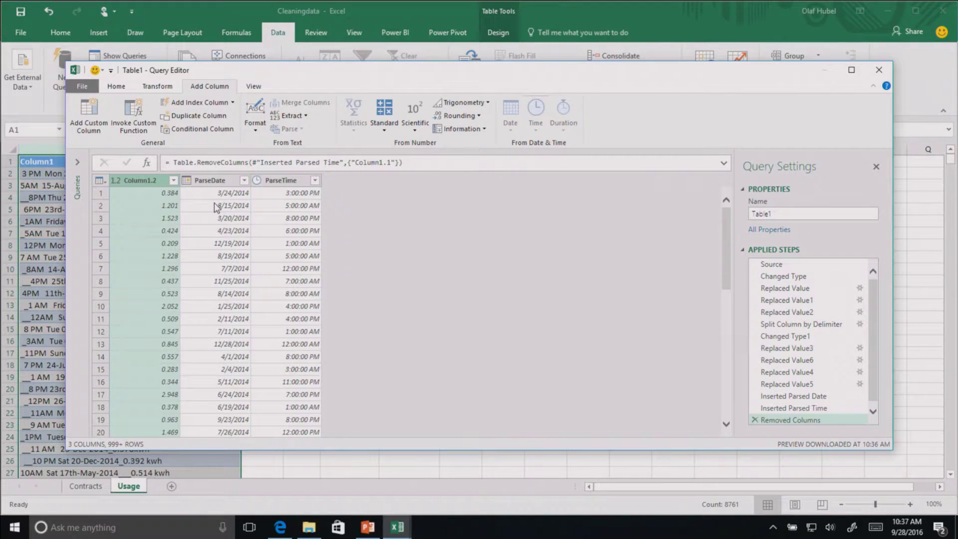
Rename Column1.2 as "kkwh".
{"action": "double_click", "coordinate": [145, 179]}
{"action": "type", "text": "k"}
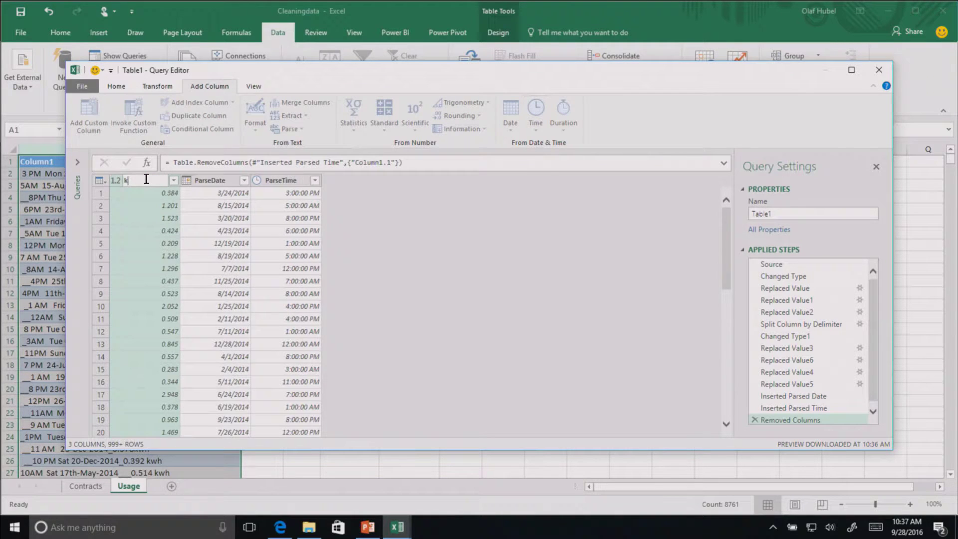
{"action": "type", "text": "kwh"}
{"action": "key", "text": "Return"}
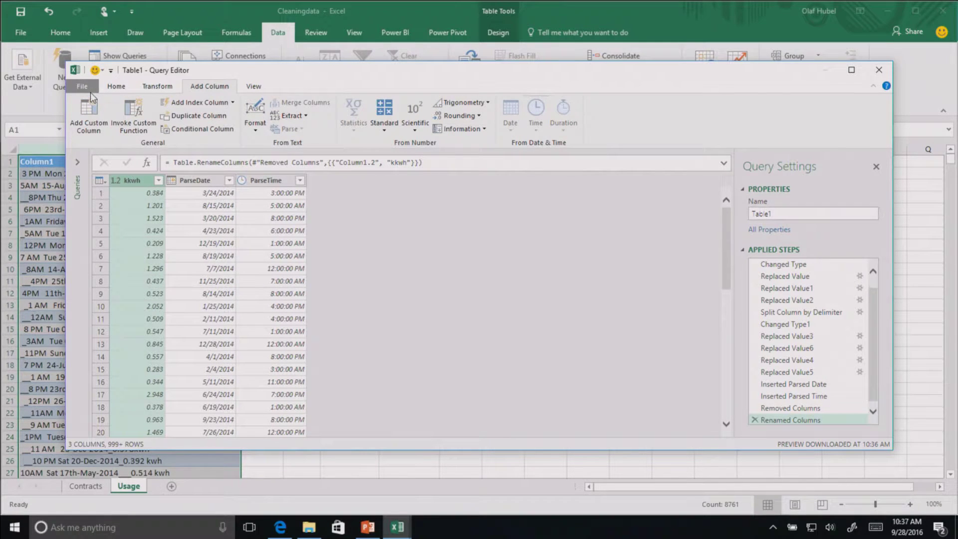
Close the Query Editor and load the cleaned data as a table in a new worksheet.
{"action": "left_click", "coordinate": [122, 89]}
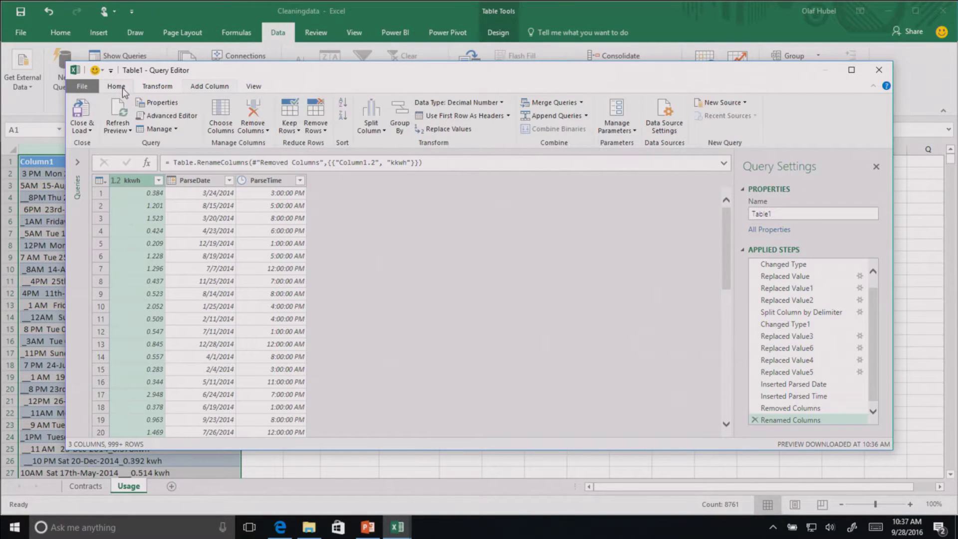
{"action": "left_click", "coordinate": [88, 130]}
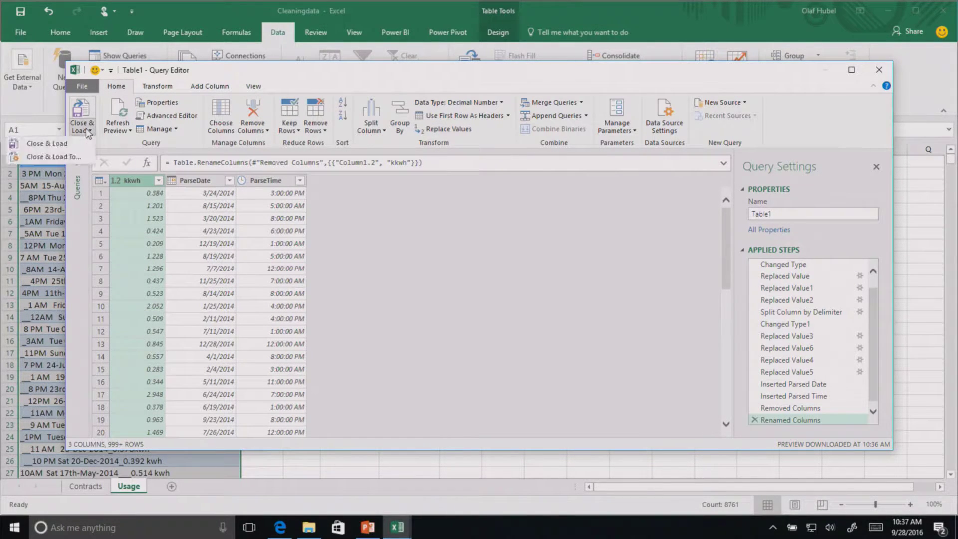
{"action": "left_click", "coordinate": [77, 160]}
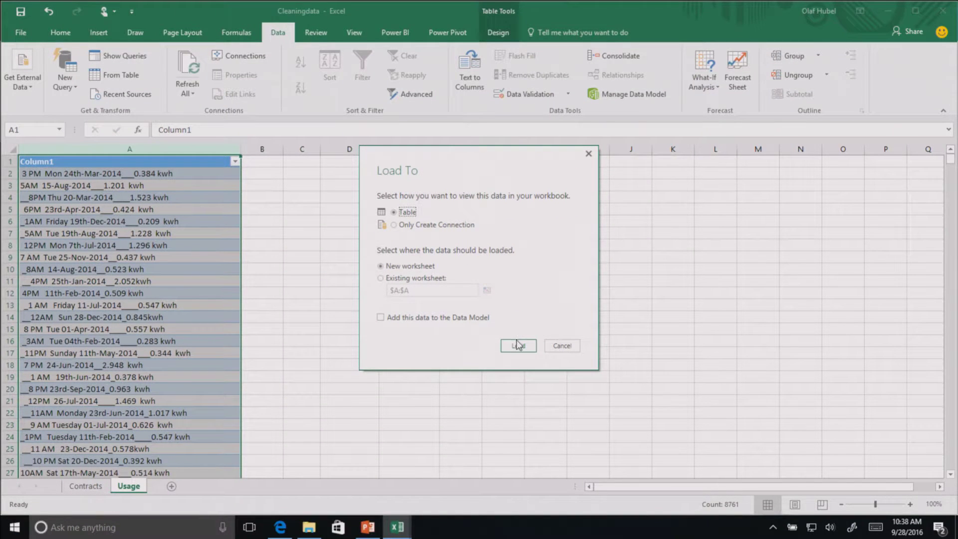
{"action": "left_click", "coordinate": [518, 345]}
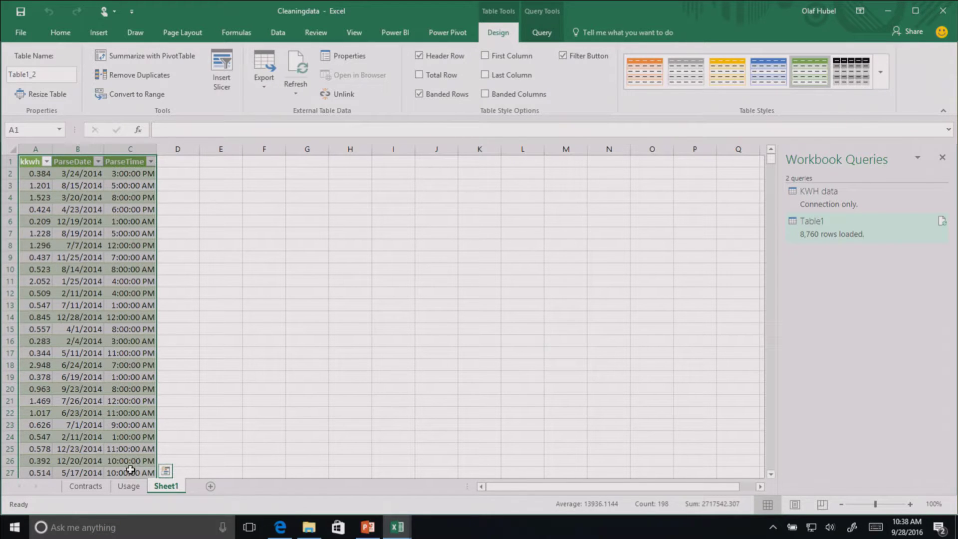
Change the usage reading in cell A2 of the Usage sheet to 9.99 kwh.
{"action": "left_click", "coordinate": [127, 487]}
{"action": "left_click", "coordinate": [70, 437]}
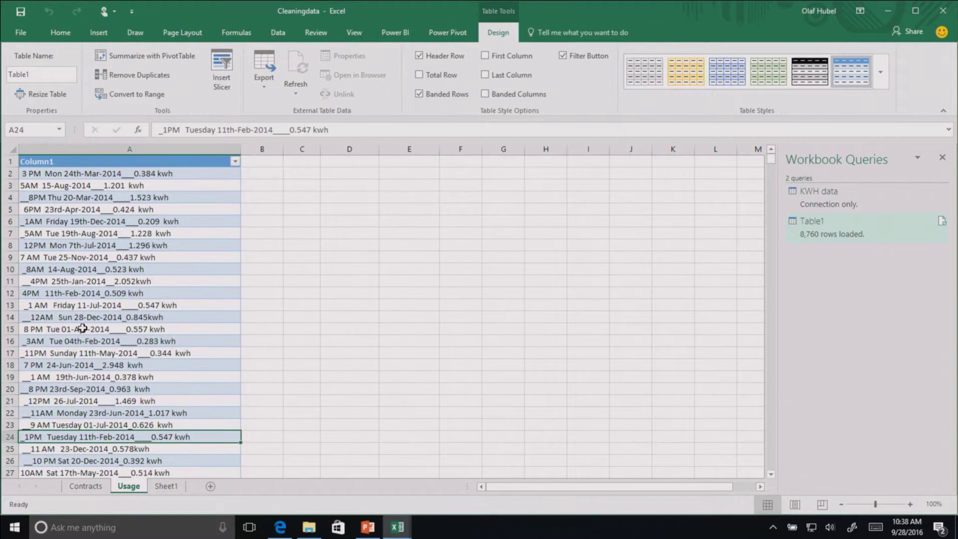
{"action": "double_click", "coordinate": [139, 173]}
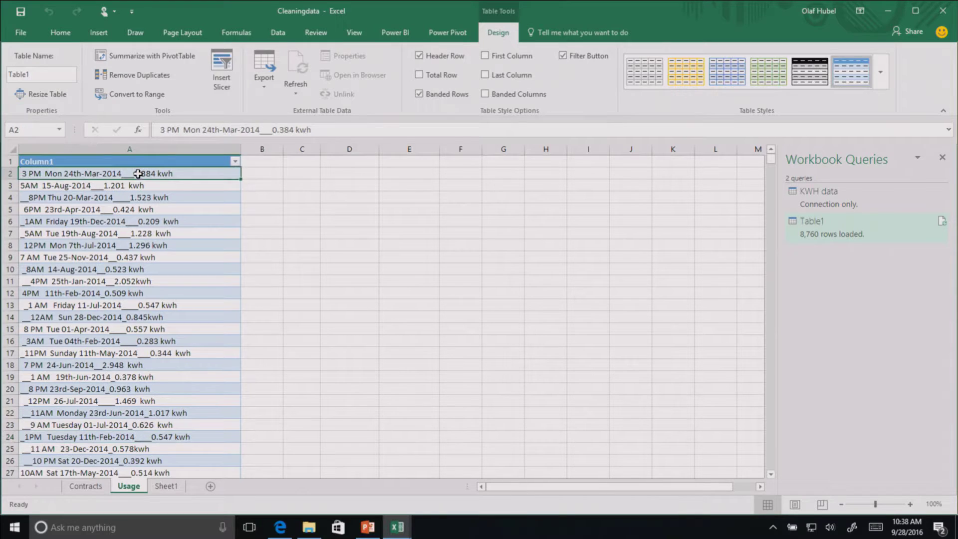
{"action": "left_click", "coordinate": [290, 129]}
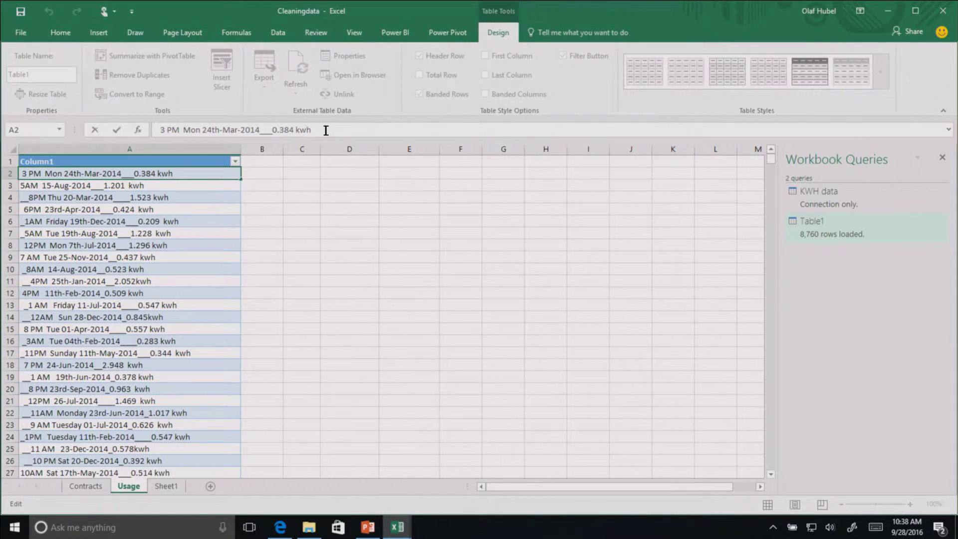
{"action": "key", "text": "Right"}
{"action": "key", "text": "BackSpace"}
{"action": "key", "text": "BackSpace"}
{"action": "key", "text": "BackSpace"}
{"action": "key", "text": "BackSpace"}
{"action": "key", "text": "BackSpace"}
{"action": "type", "text": "9.99"}
{"action": "key", "text": "Return"}
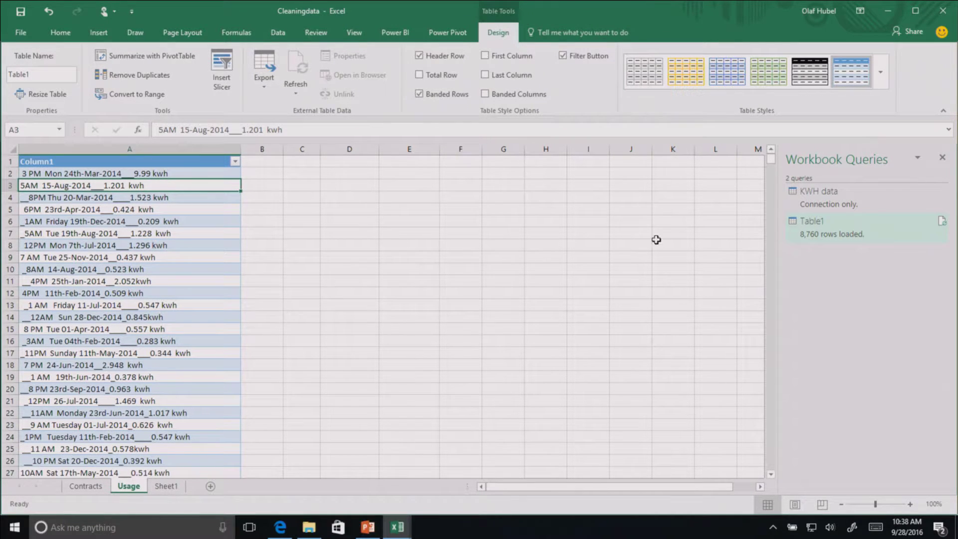
Refresh the Table1 query so the loaded table picks up the edited source data.
{"action": "mouse_move", "coordinate": [808, 228]}
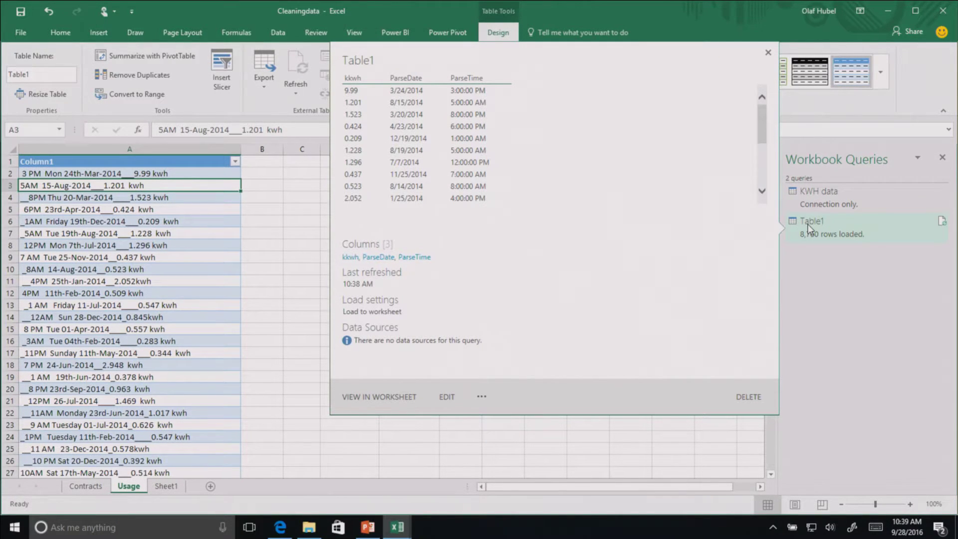
{"action": "right_click", "coordinate": [808, 227]}
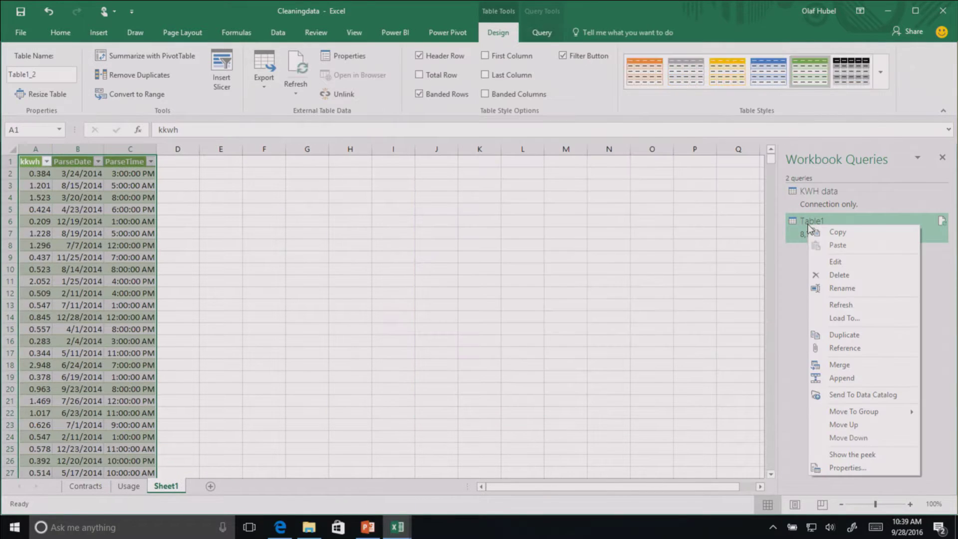
{"action": "left_click", "coordinate": [845, 303]}
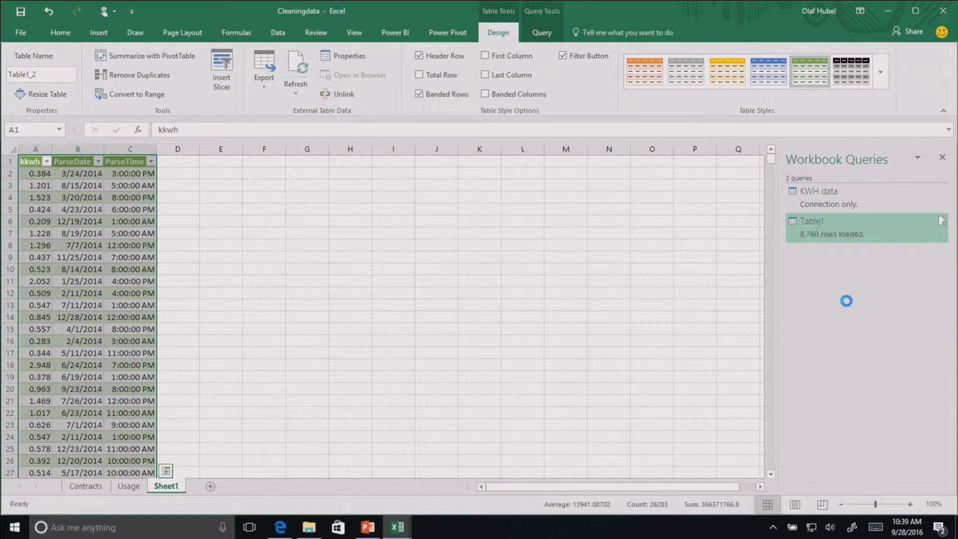
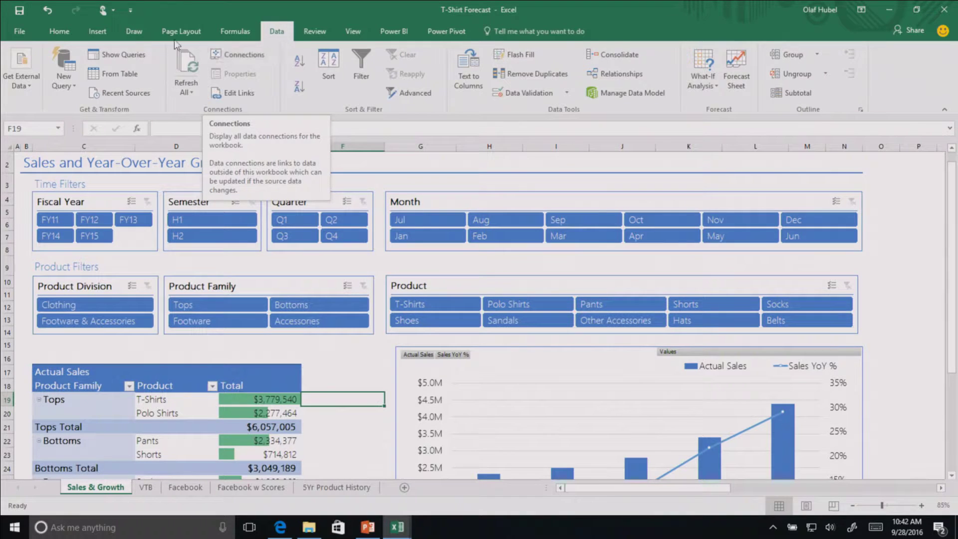
Look over the T-Shirt Forecast workbook's queries and open its data model in Power Pivot.
{"action": "left_click", "coordinate": [114, 54]}
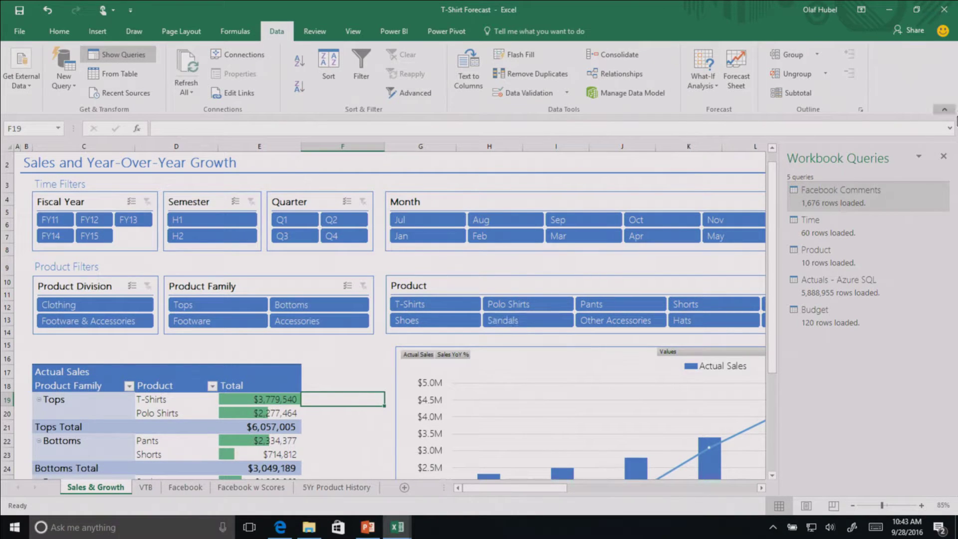
{"action": "left_click", "coordinate": [943, 156]}
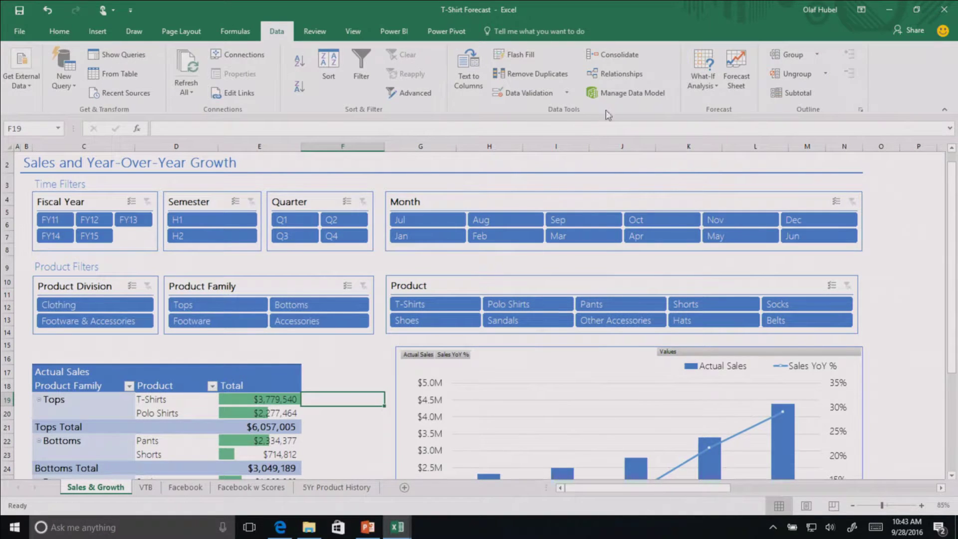
{"action": "left_click", "coordinate": [614, 95]}
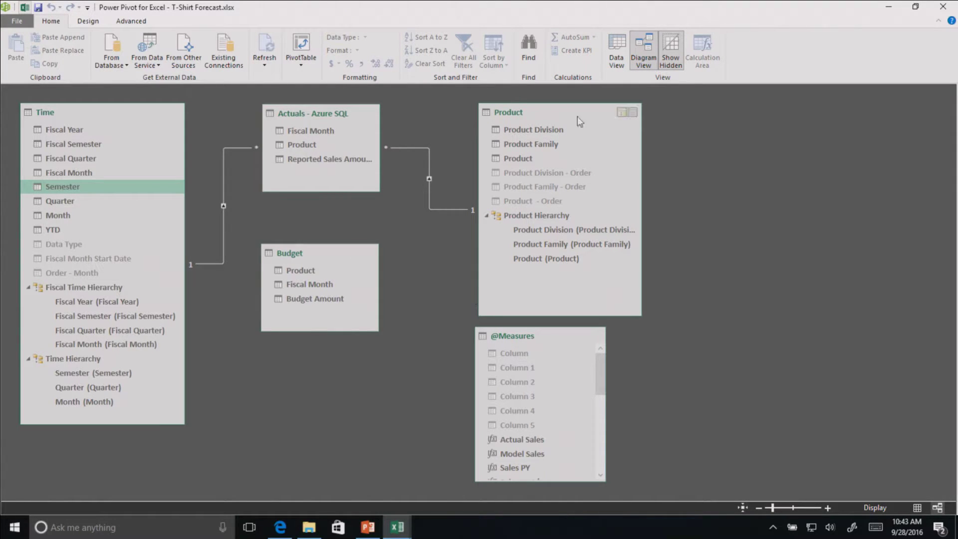
Browse the rows of the Budget and Actuals - Azure SQL tables in the model's data view.
{"action": "left_click", "coordinate": [614, 50]}
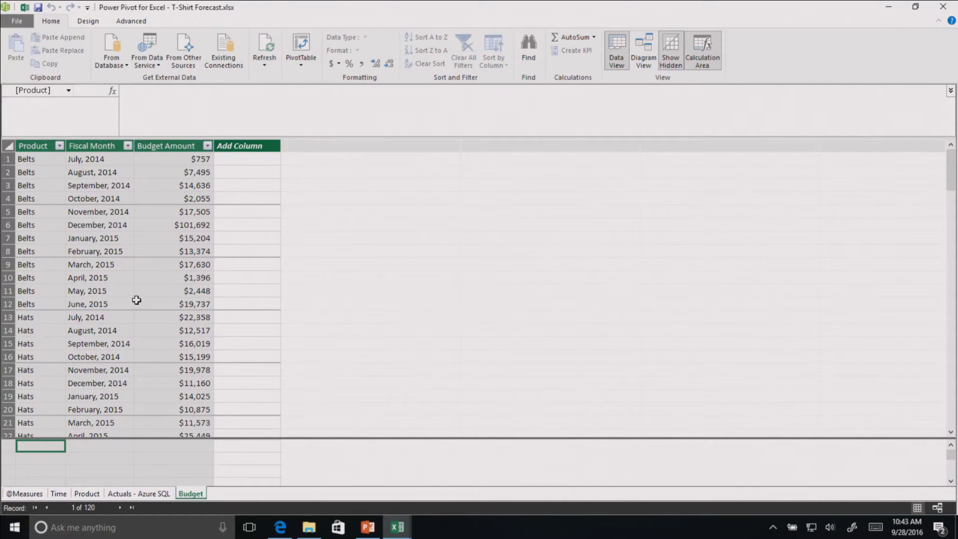
{"action": "scroll", "coordinate": [125, 314], "scroll_direction": "down", "scroll_amount": 3}
{"action": "scroll", "coordinate": [124, 310], "scroll_direction": "up", "scroll_amount": 2}
{"action": "left_click", "coordinate": [128, 492]}
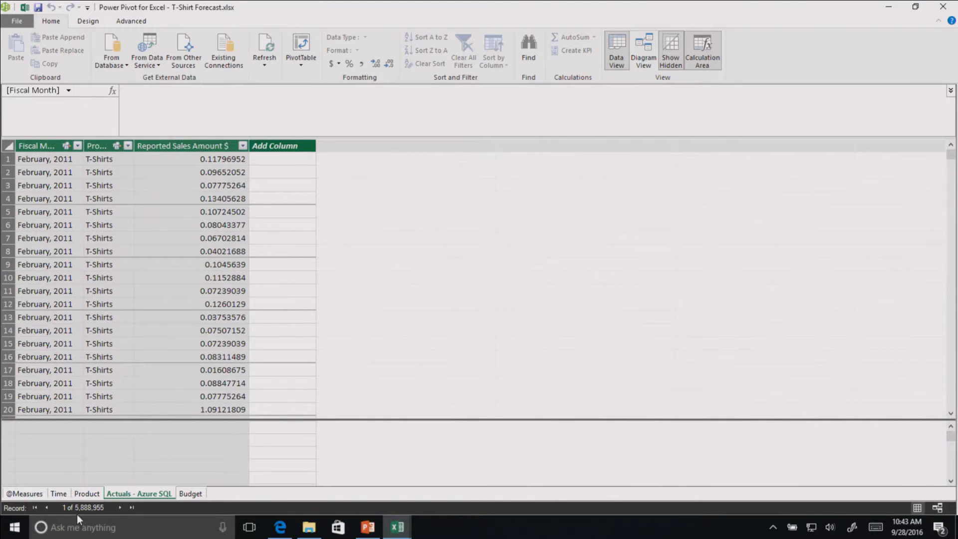
{"action": "scroll", "coordinate": [162, 290], "scroll_direction": "down", "scroll_amount": 6}
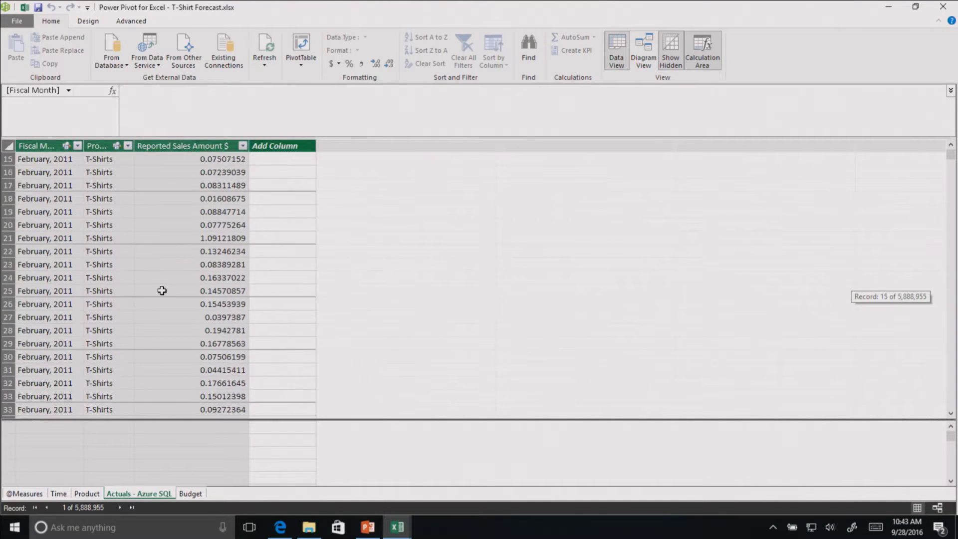
{"action": "scroll", "coordinate": [162, 290], "scroll_direction": "up", "scroll_amount": 4}
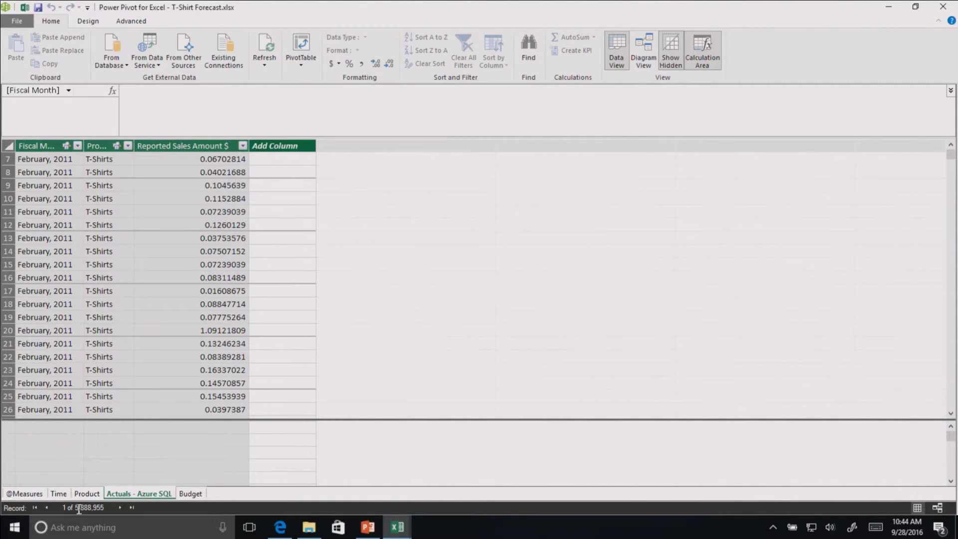
{"action": "left_click", "coordinate": [23, 494]}
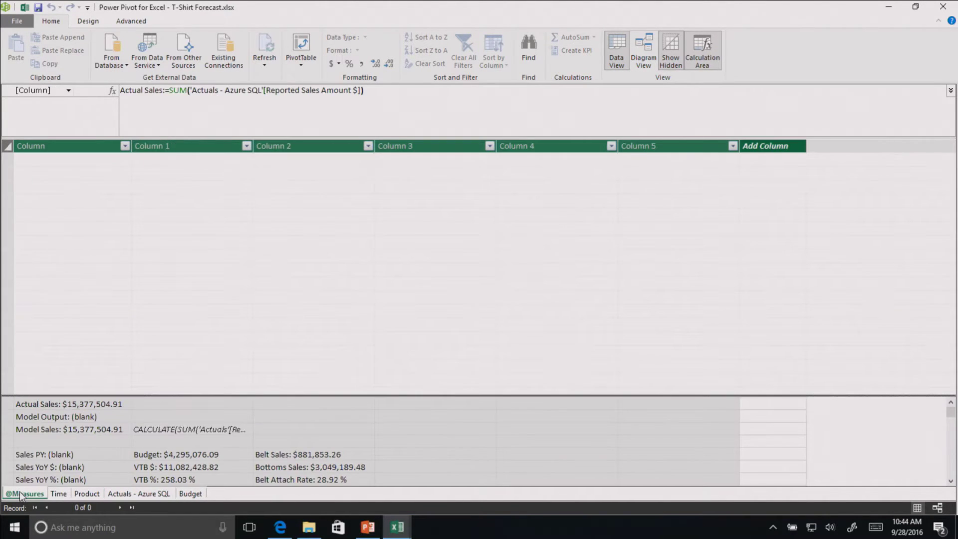
{"action": "left_click_drag", "start_coordinate": [142, 396], "coordinate": [156, 308]}
{"action": "left_click", "coordinate": [49, 316]}
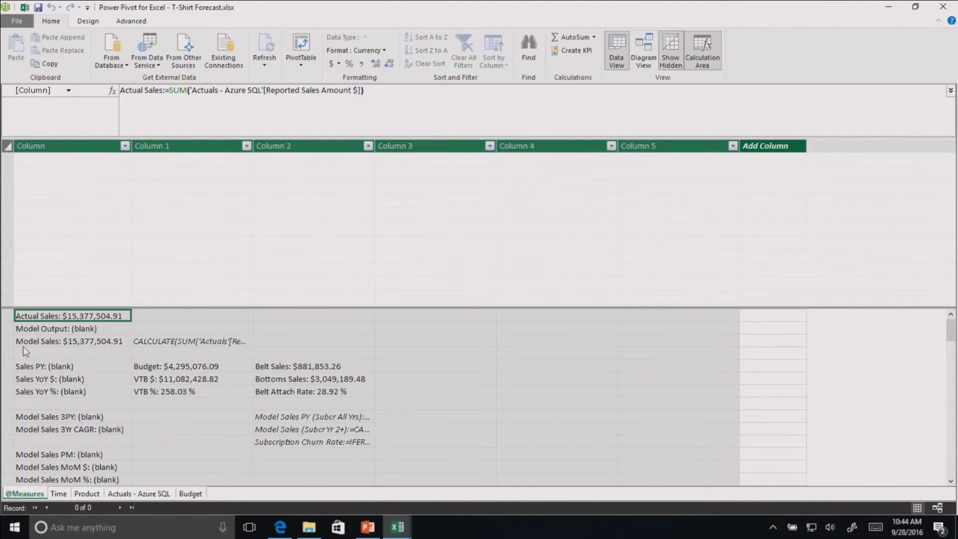
{"action": "left_click", "coordinate": [44, 330]}
{"action": "key", "text": "Down"}
{"action": "key", "text": "Down"}
{"action": "key", "text": "Down"}
{"action": "key", "text": "Down"}
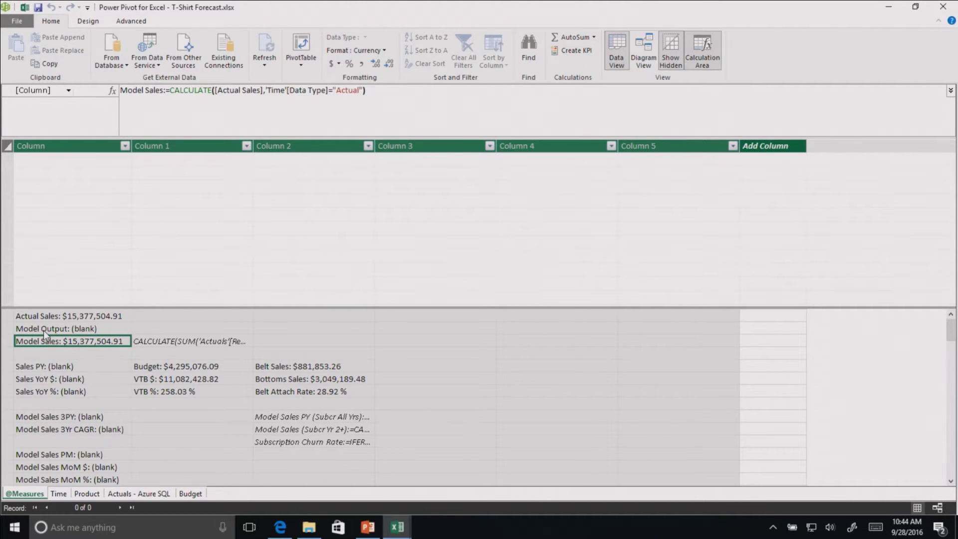
{"action": "key", "text": "Up"}
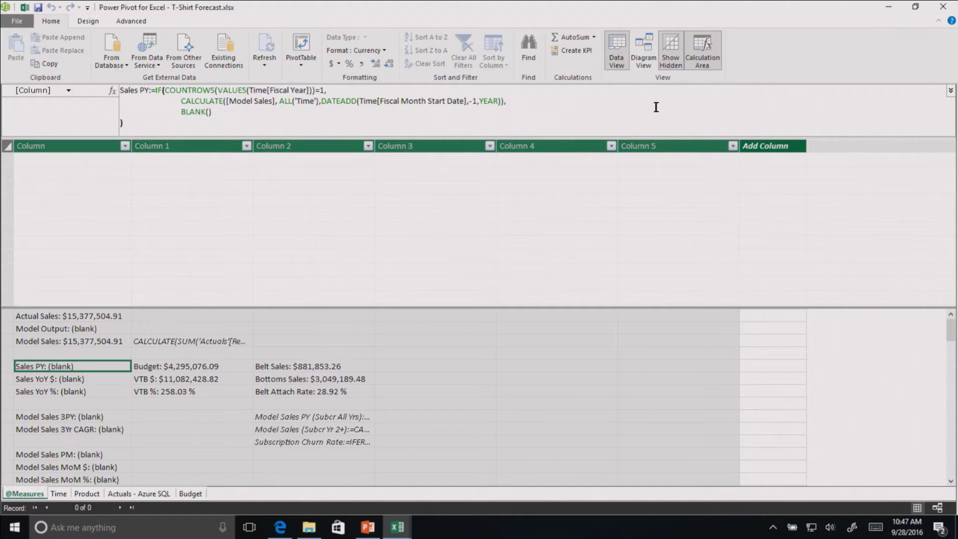
{"action": "left_click", "coordinate": [641, 62]}
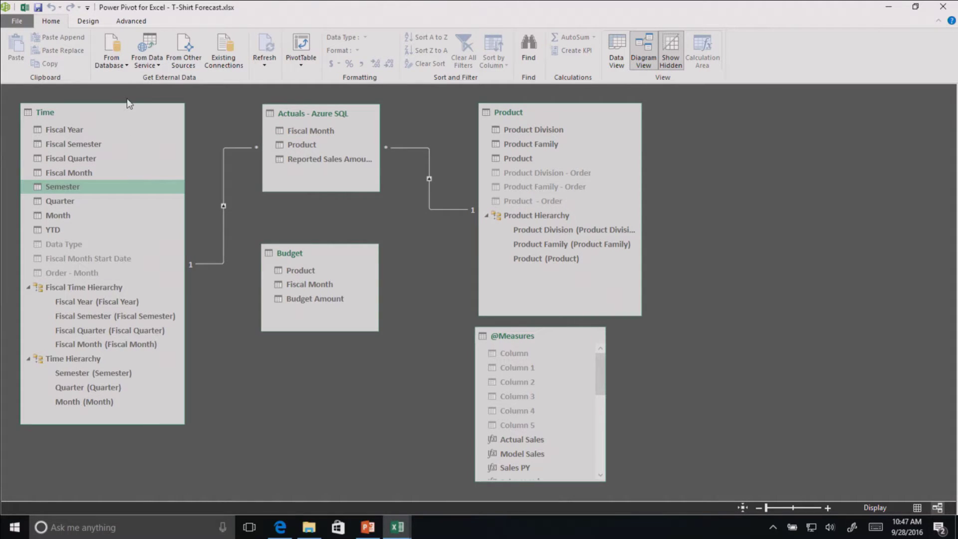
Add the Budget Amount field to the Actual Sales PivotTable on the Sales & Growth sheet.
{"action": "left_click", "coordinate": [26, 9]}
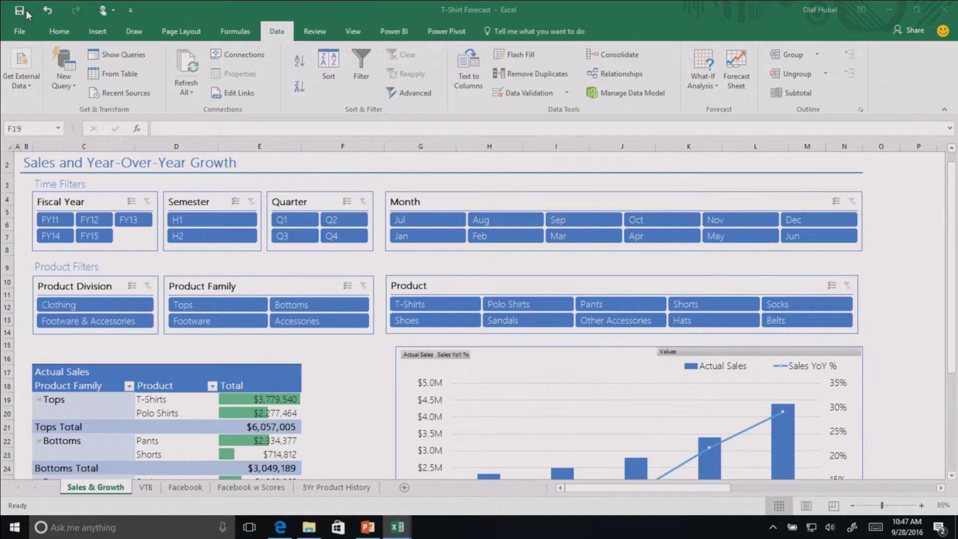
{"action": "left_click", "coordinate": [367, 402]}
{"action": "scroll", "coordinate": [367, 405], "scroll_direction": "down", "scroll_amount": 3}
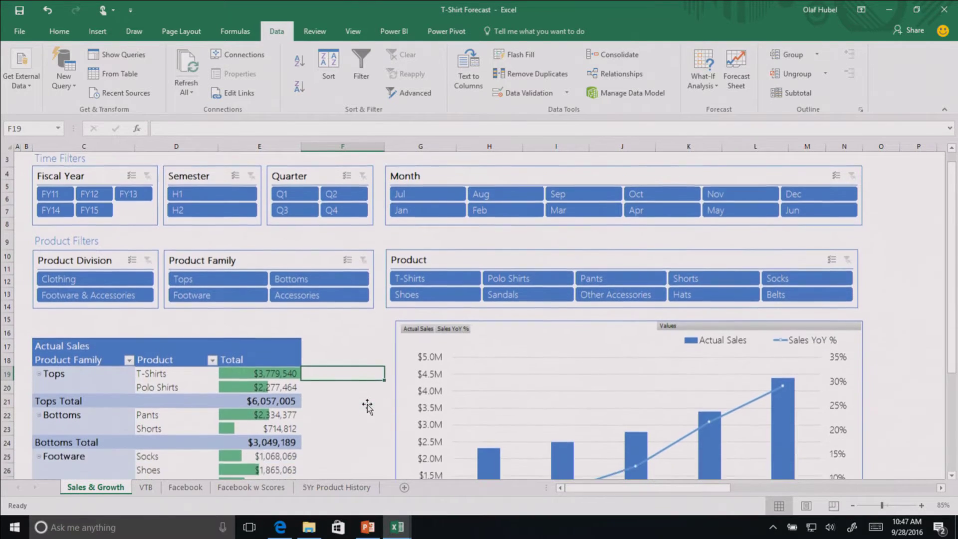
{"action": "left_click", "coordinate": [262, 309]}
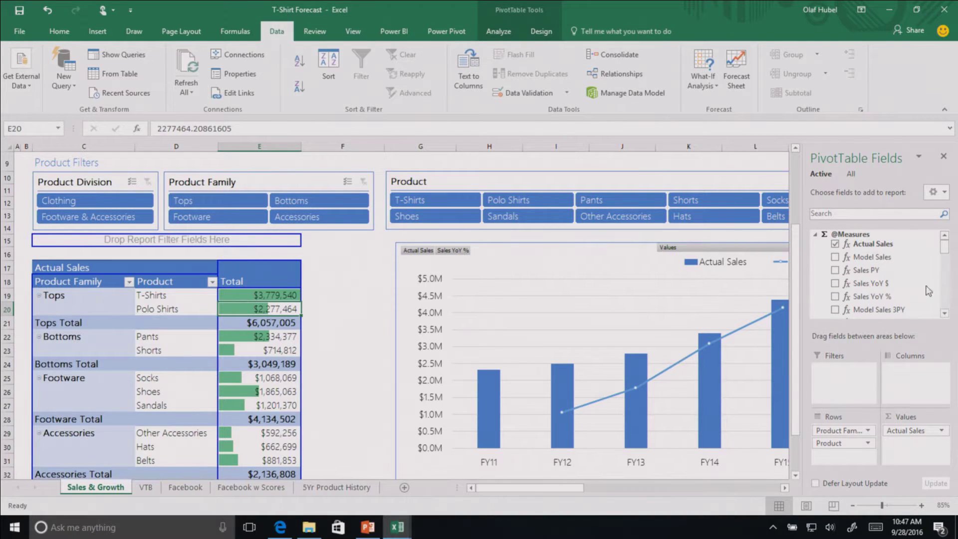
{"action": "left_click", "coordinate": [855, 217]}
{"action": "type", "text": "budg"}
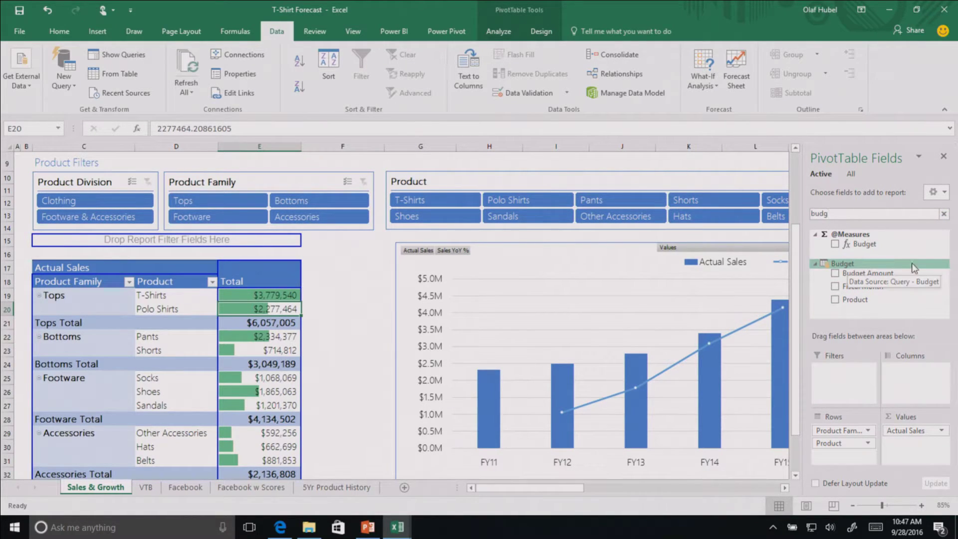
{"action": "left_click", "coordinate": [835, 273]}
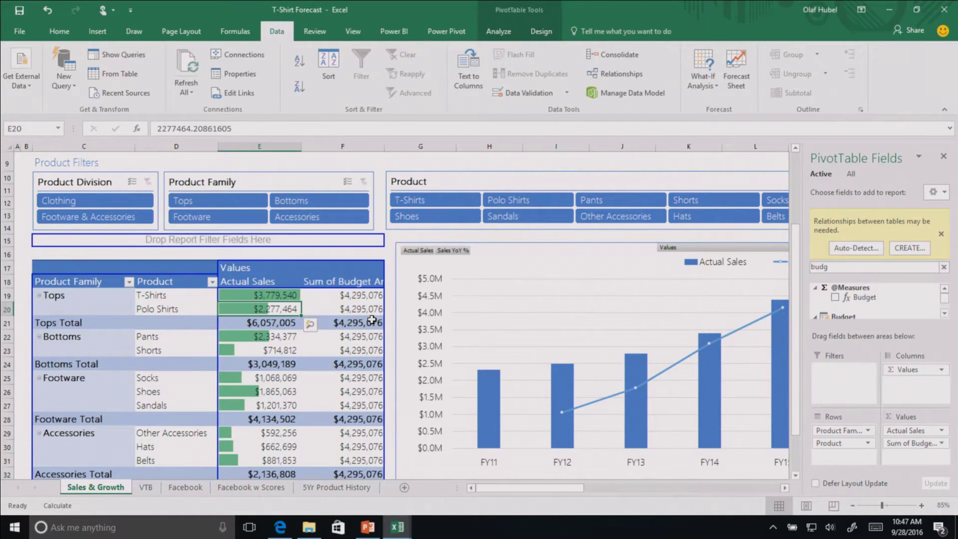
Auto-detect the missing relationships for the Budget table and check them in the data model diagram.
{"action": "mouse_move", "coordinate": [372, 378]}
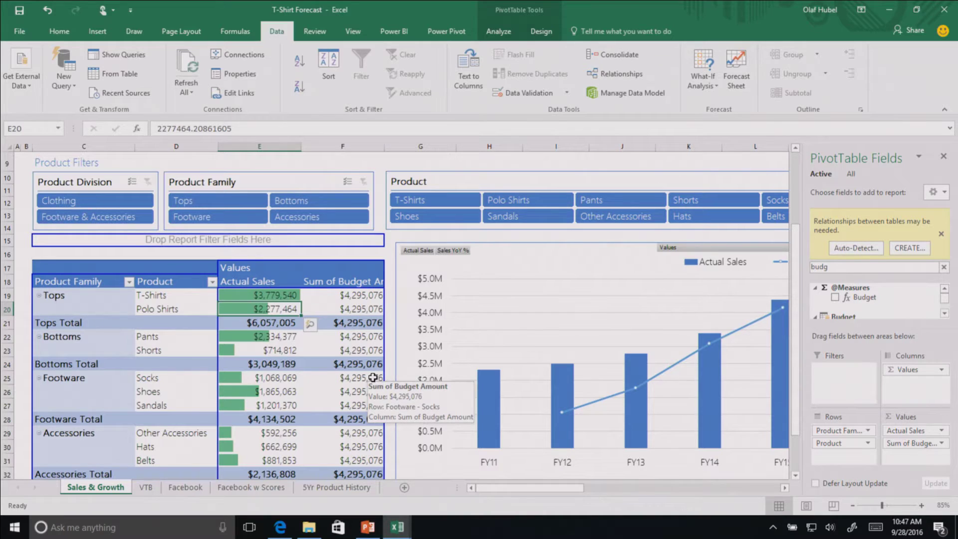
{"action": "mouse_move", "coordinate": [358, 442]}
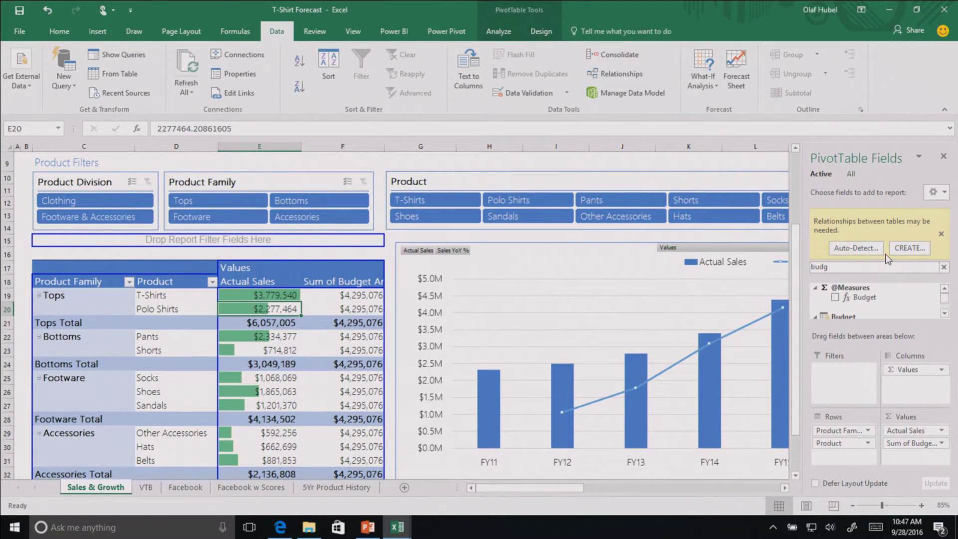
{"action": "left_click", "coordinate": [854, 248]}
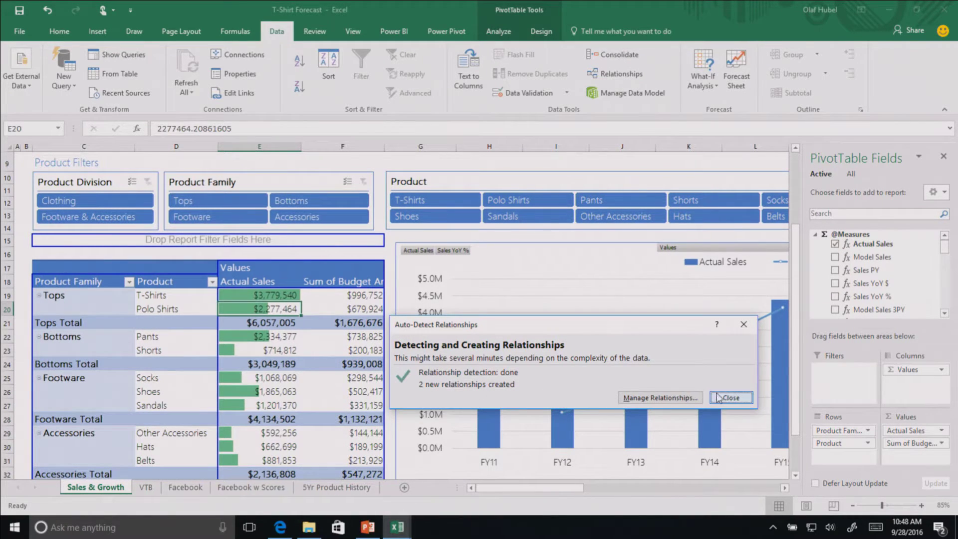
{"action": "left_click", "coordinate": [730, 398]}
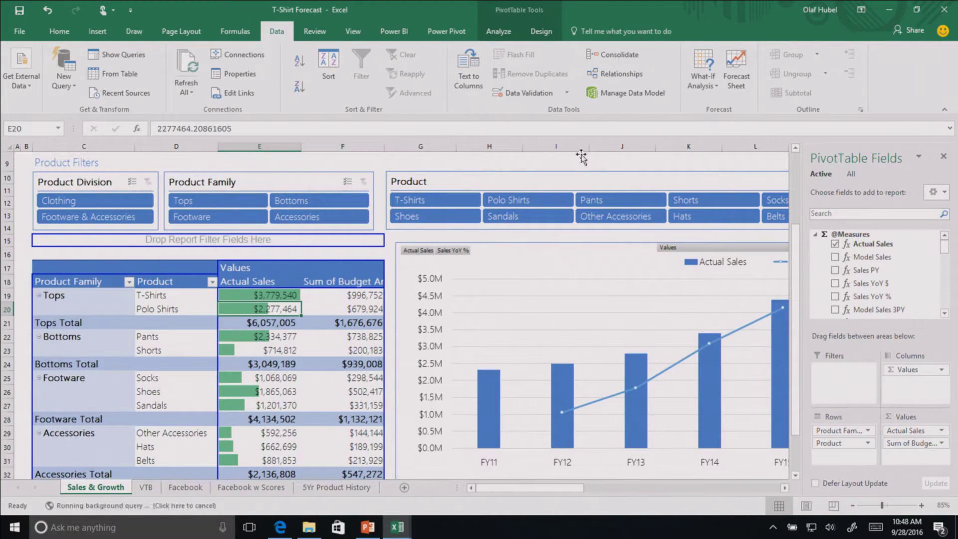
{"action": "left_click", "coordinate": [621, 94]}
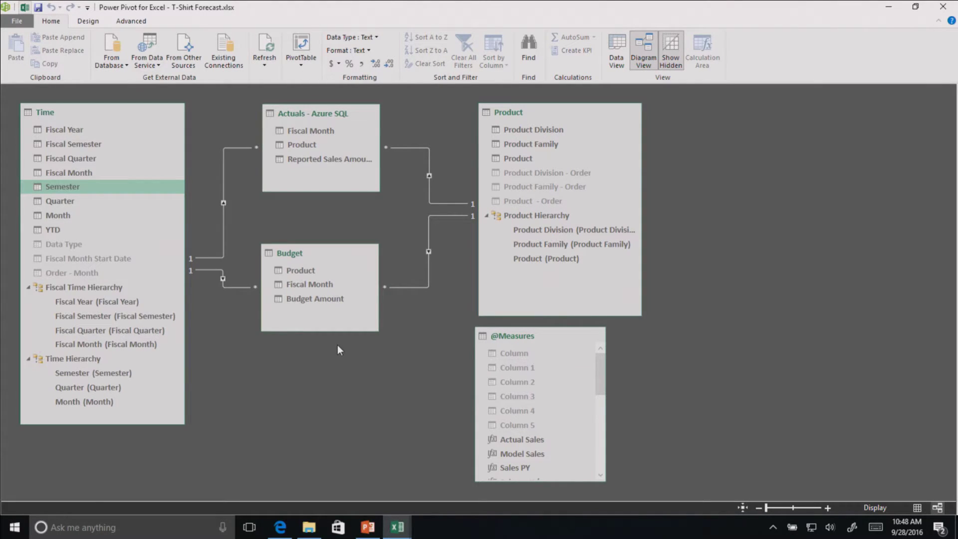
{"action": "left_click", "coordinate": [23, 6]}
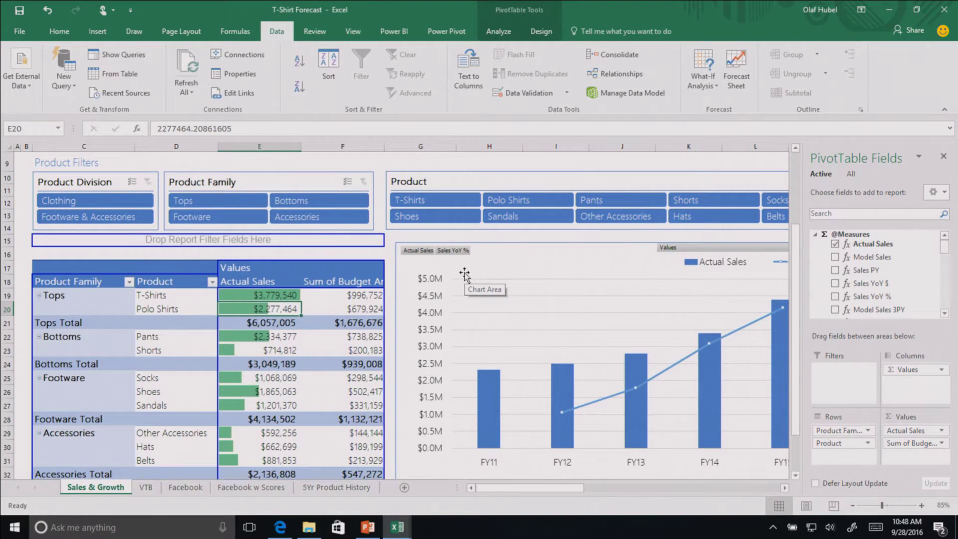
Create a forecast worksheet from the T-Shirts row of the 5Yr Product History sheet, reviewing the forecast options but keeping their defaults.
{"action": "left_click", "coordinate": [337, 489]}
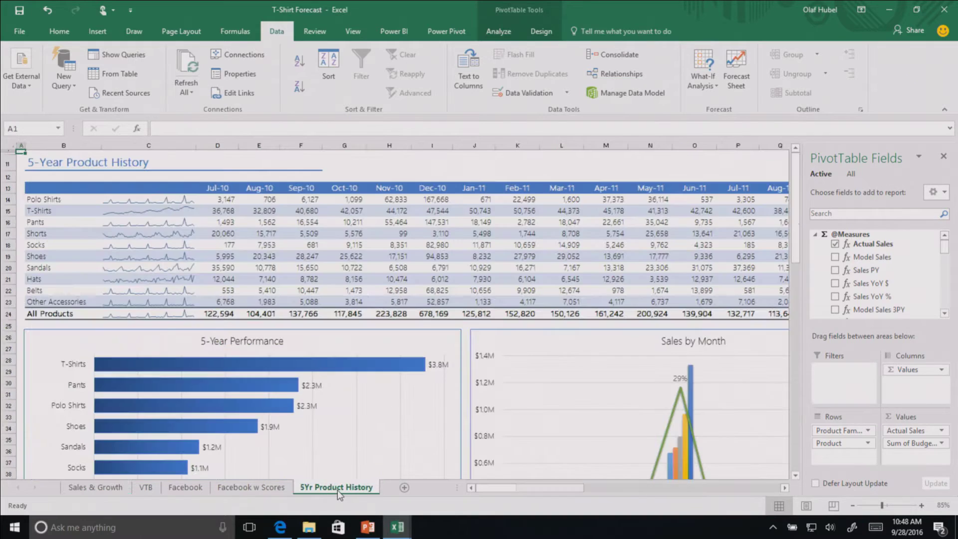
{"action": "left_click", "coordinate": [44, 213]}
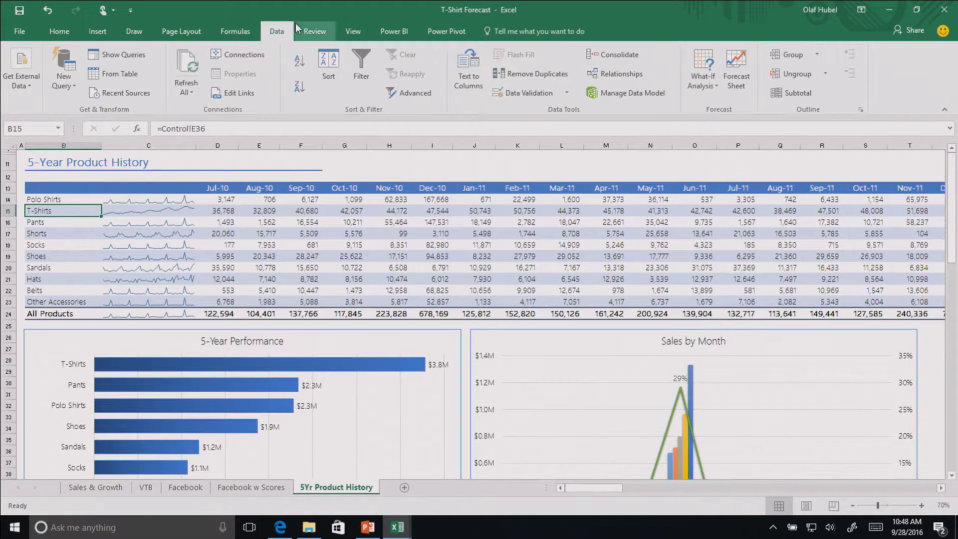
{"action": "left_click", "coordinate": [734, 65]}
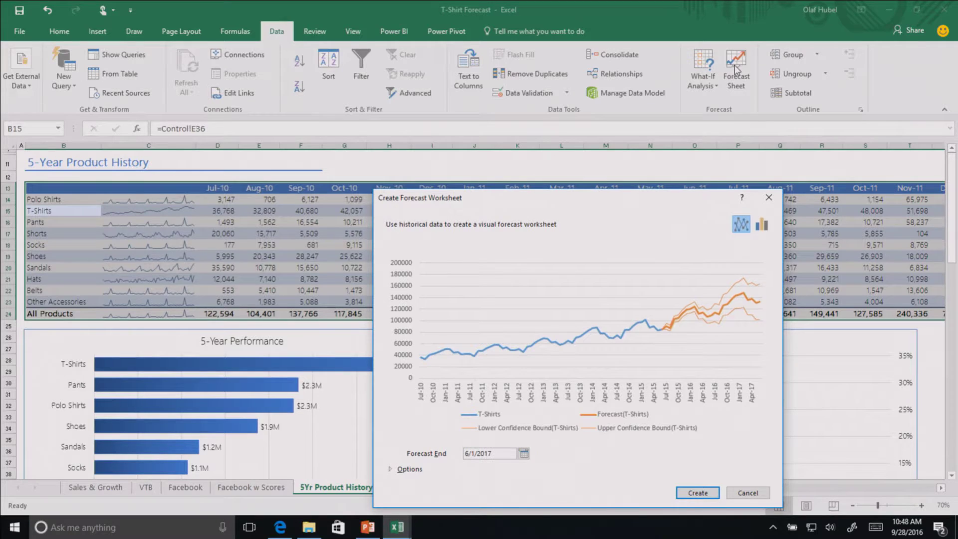
{"action": "left_click_drag", "start_coordinate": [609, 200], "coordinate": [529, 107]}
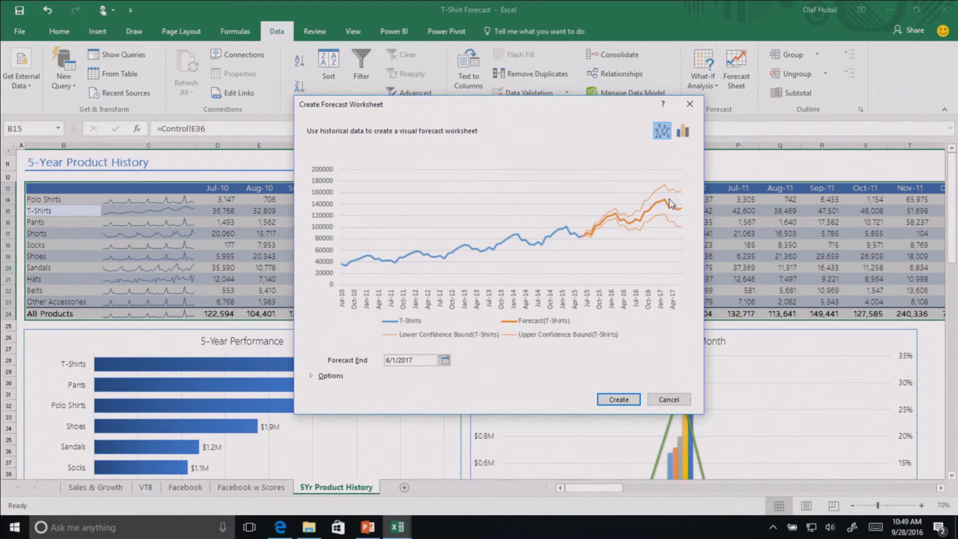
{"action": "left_click", "coordinate": [312, 376]}
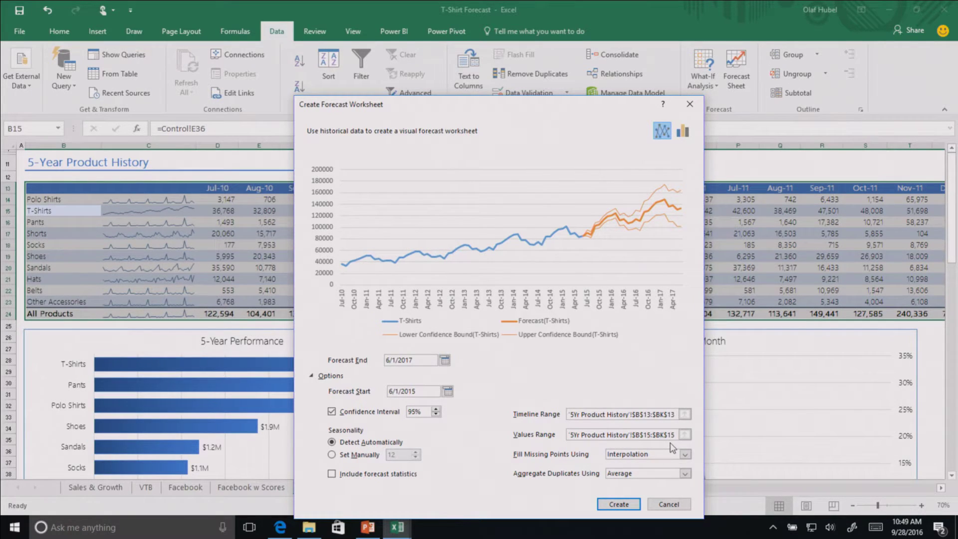
{"action": "left_click", "coordinate": [619, 504]}
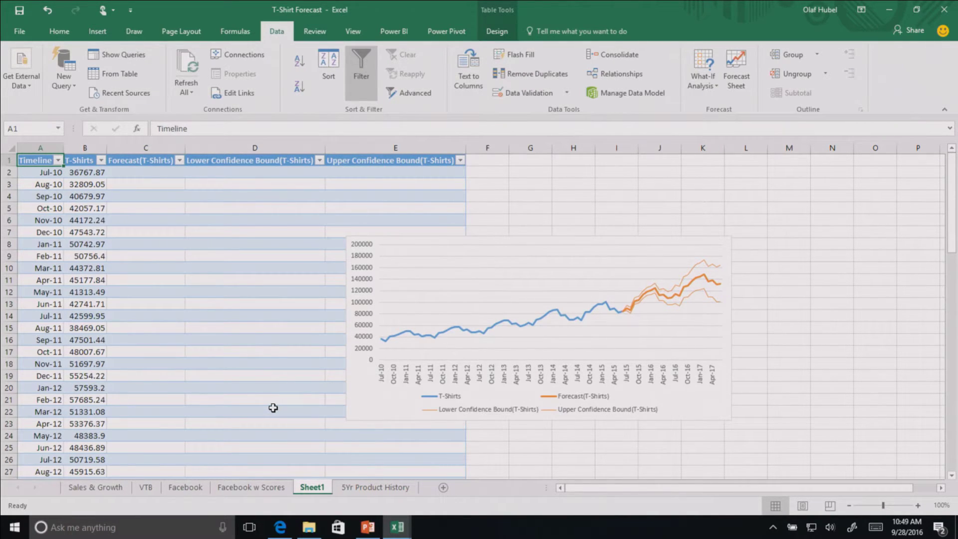
Examine the T-Shirts forecast table and the FORECAST.ETS formula in cell C62, leaving the formula as it is.
{"action": "left_click", "coordinate": [360, 407]}
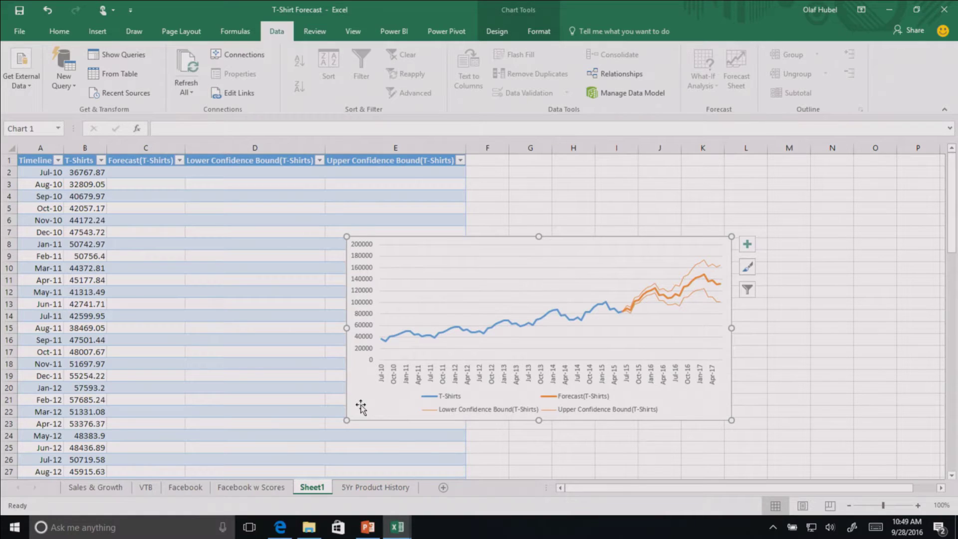
{"action": "scroll", "coordinate": [157, 398], "scroll_direction": "down", "scroll_amount": 11}
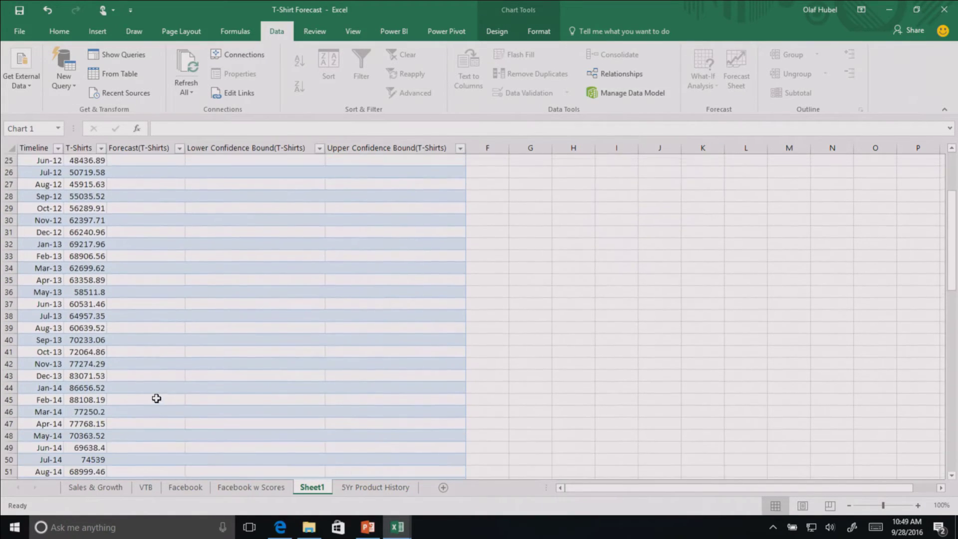
{"action": "scroll", "coordinate": [157, 398], "scroll_direction": "down", "scroll_amount": 6}
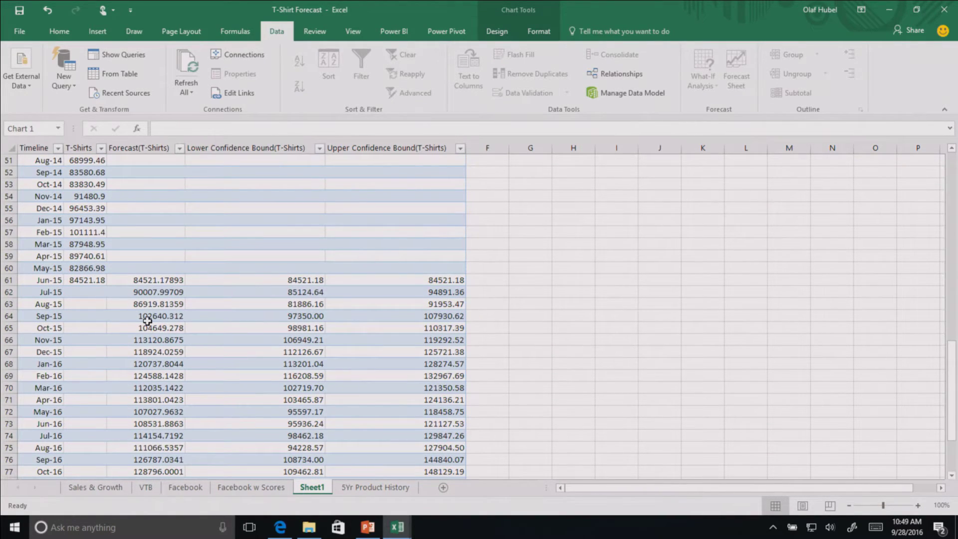
{"action": "left_click", "coordinate": [146, 292]}
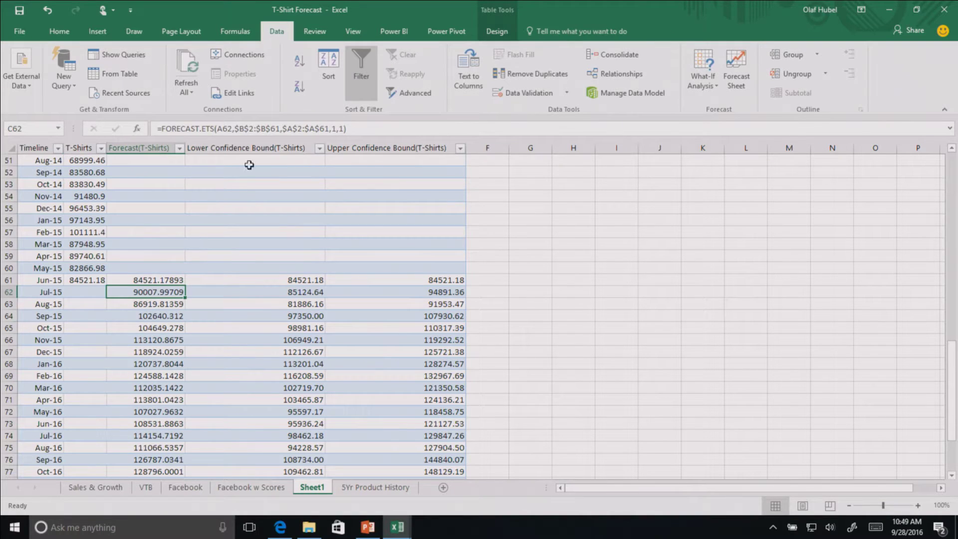
{"action": "left_click", "coordinate": [352, 130]}
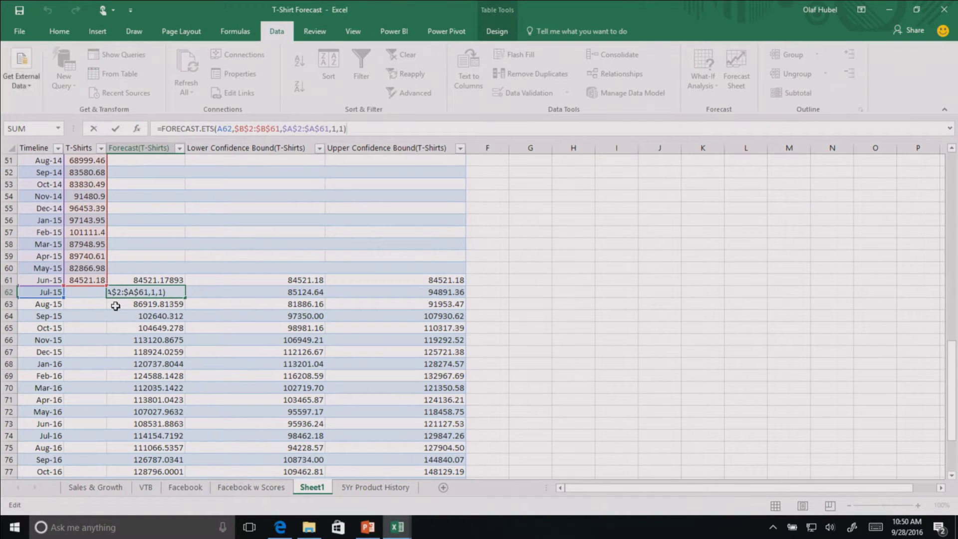
{"action": "key", "text": "ctrl+Return"}
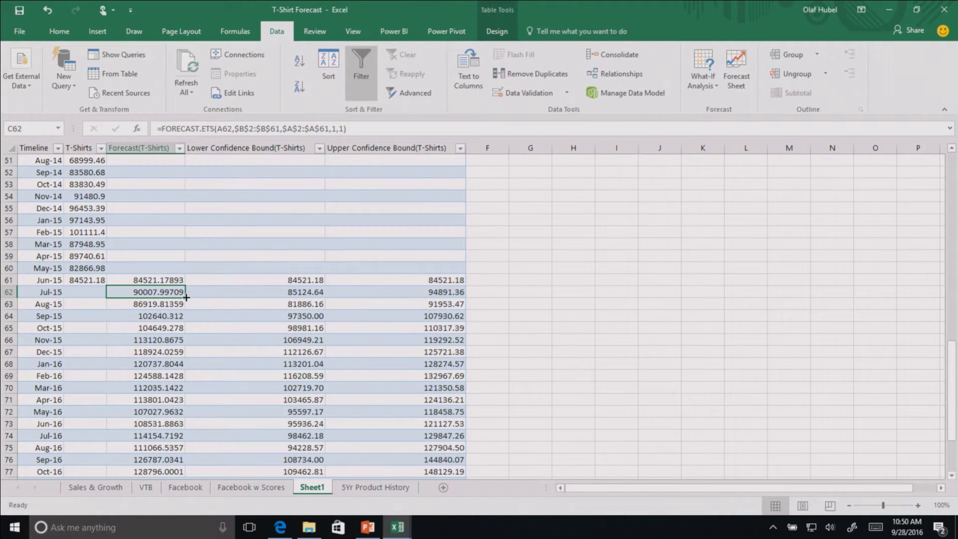
Fill the forecast formula from C62 upward to C51 and check the overlap with actual sales in the forecast chart.
{"action": "left_click_drag", "start_coordinate": [185, 297], "coordinate": [182, 158]}
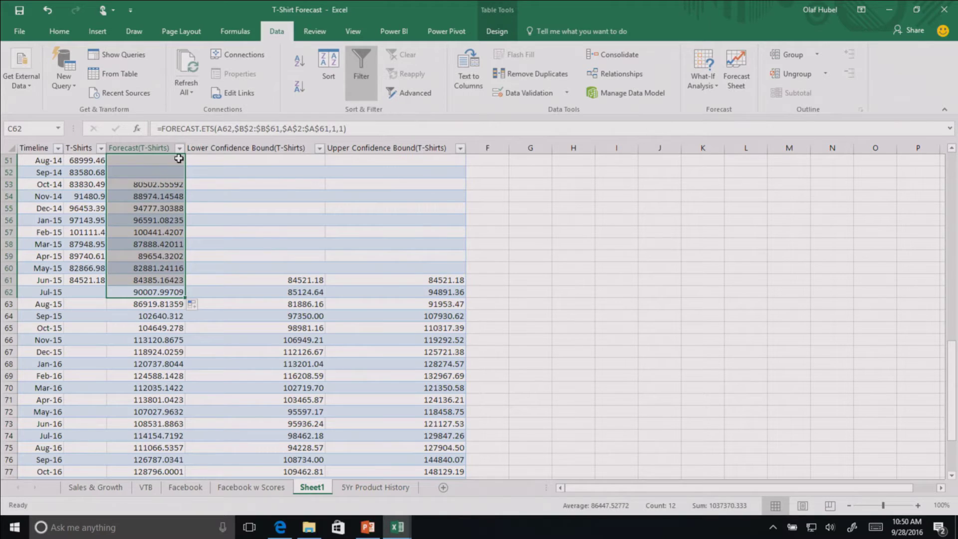
{"action": "scroll", "coordinate": [260, 243], "scroll_direction": "up", "scroll_amount": 12}
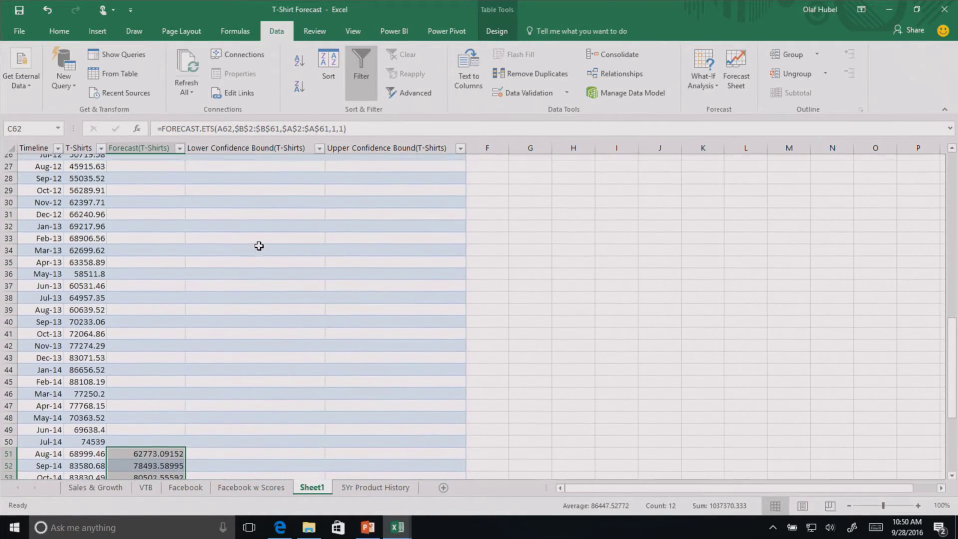
{"action": "scroll", "coordinate": [259, 246], "scroll_direction": "up", "scroll_amount": 5}
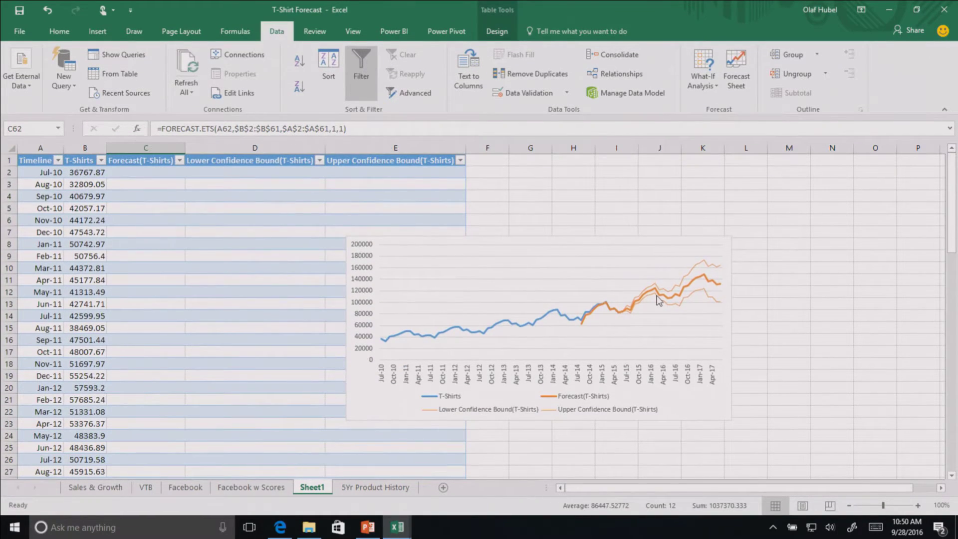
{"action": "mouse_move", "coordinate": [657, 299]}
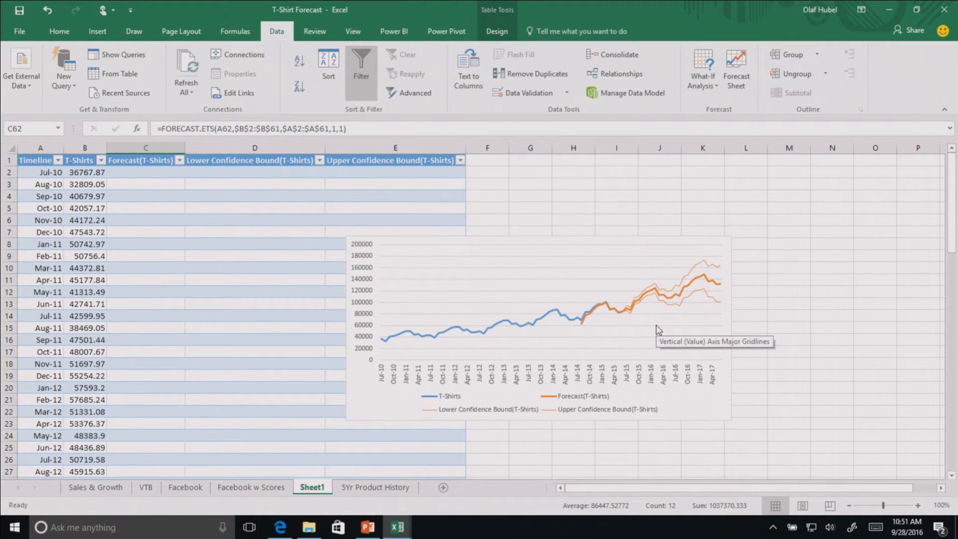
Search the available commands for "chart", look through the column and bar chart types, and close the search without inserting one.
{"action": "left_click", "coordinate": [576, 35]}
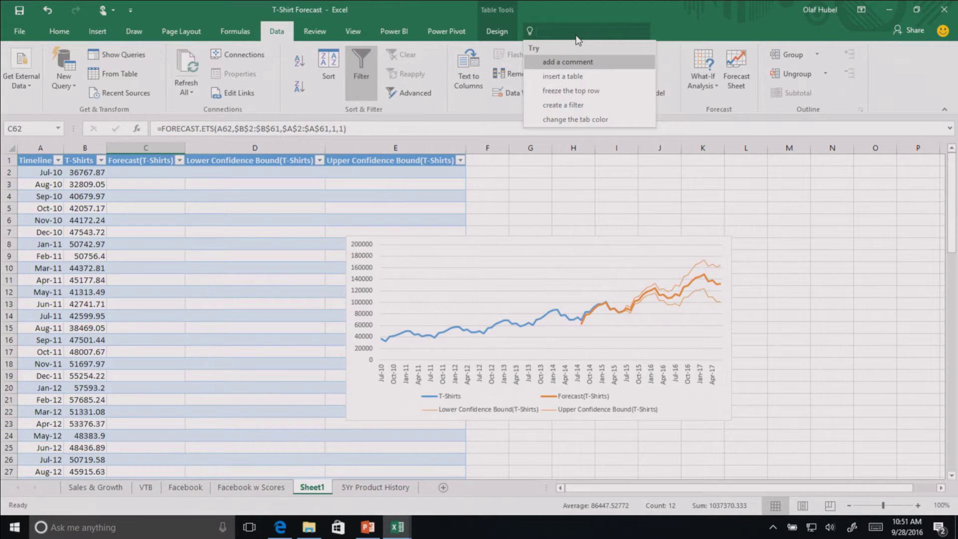
{"action": "type", "text": "chart"}
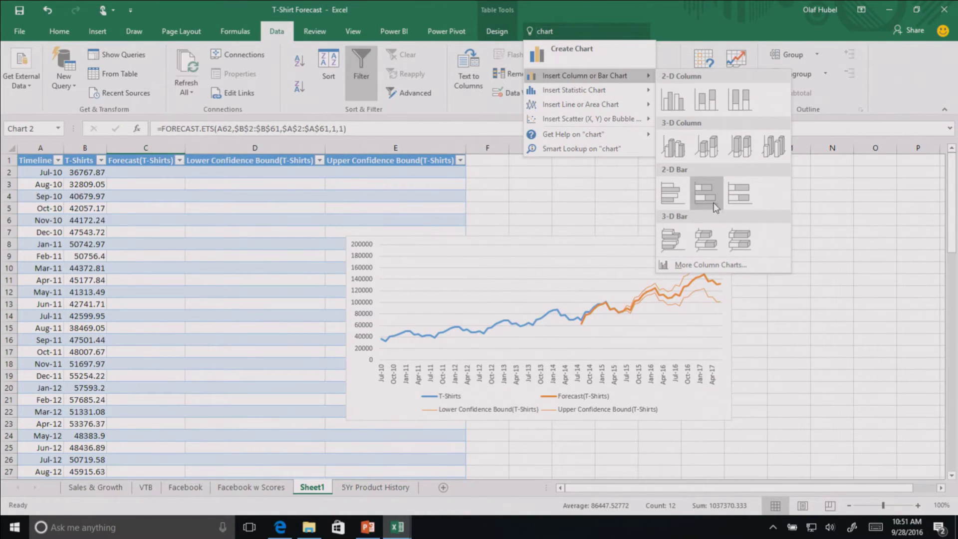
{"action": "left_click", "coordinate": [558, 8]}
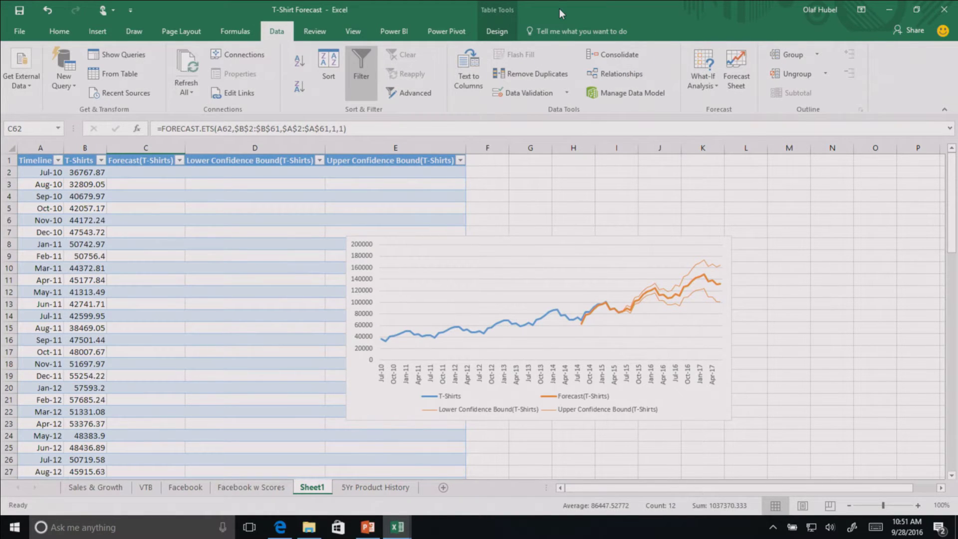
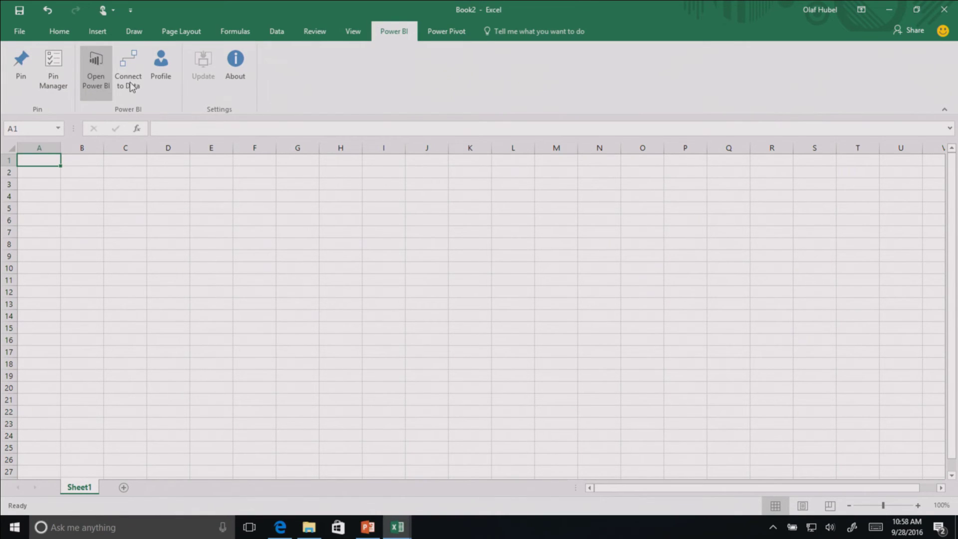
View the signed-in Power BI account's profile and the description of the Pin Manager with the range B4:D9 selected.
{"action": "left_click", "coordinate": [154, 82]}
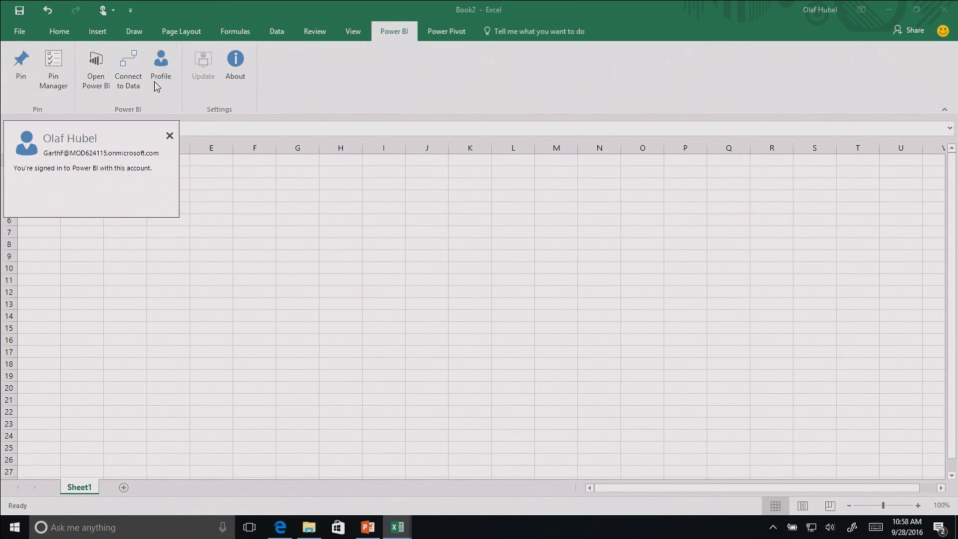
{"action": "left_click", "coordinate": [169, 136]}
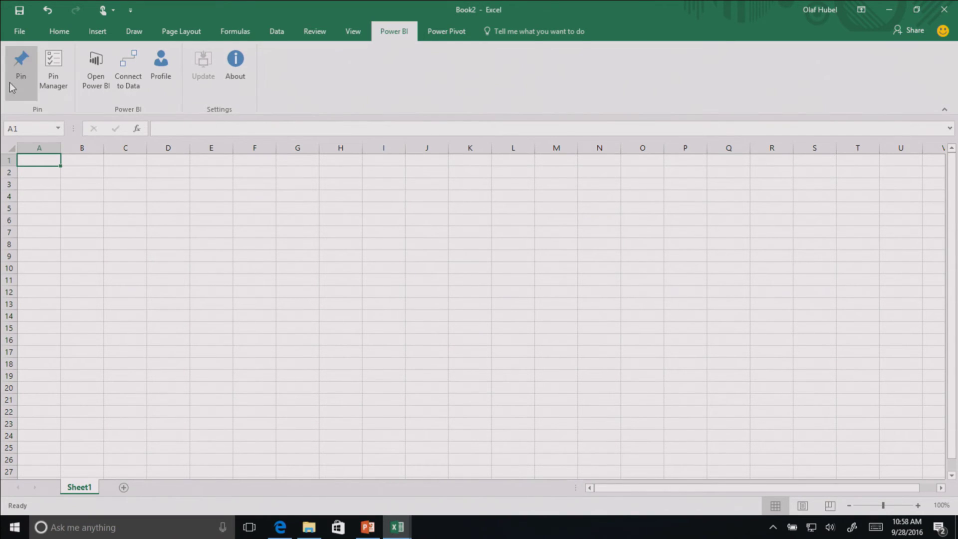
{"action": "left_click_drag", "start_coordinate": [88, 194], "coordinate": [175, 252]}
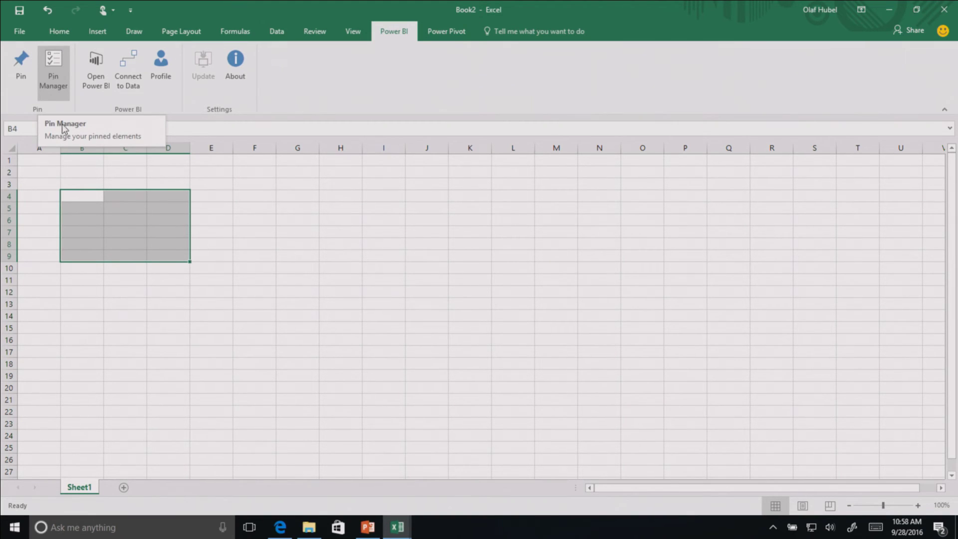
{"action": "left_click", "coordinate": [263, 195]}
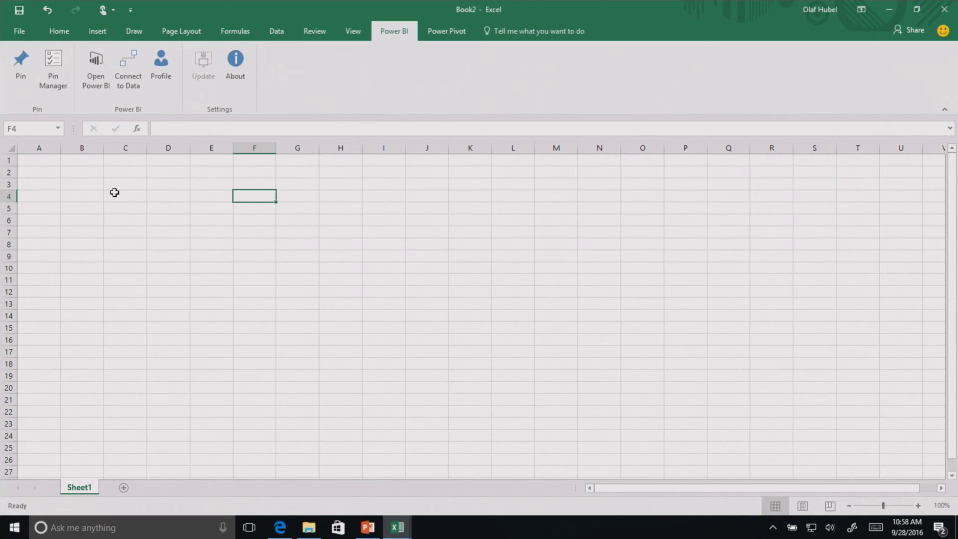
Try to connect cell A1 to the IT Spend Analysis Sample report in My Workspace, after checking the available Power BI workspaces.
{"action": "left_click", "coordinate": [37, 158]}
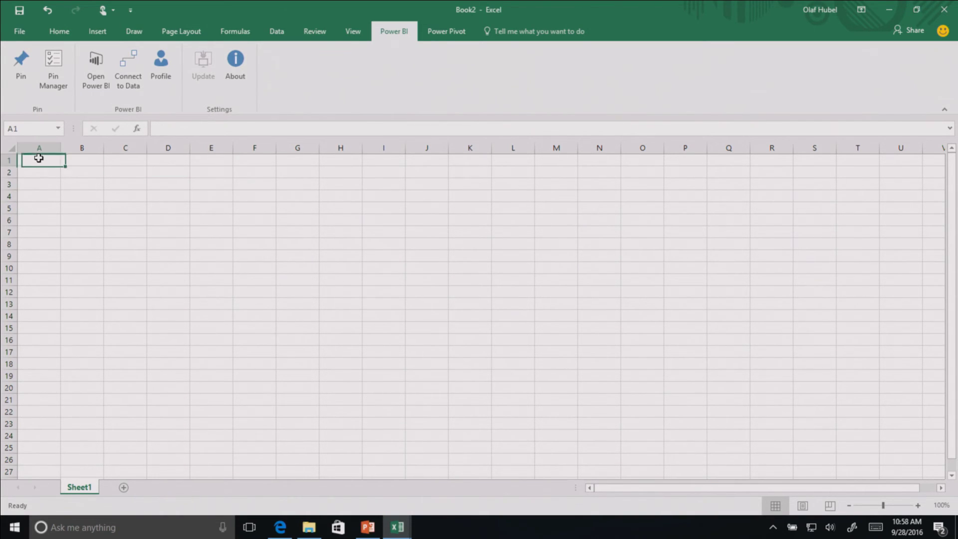
{"action": "left_click", "coordinate": [124, 79]}
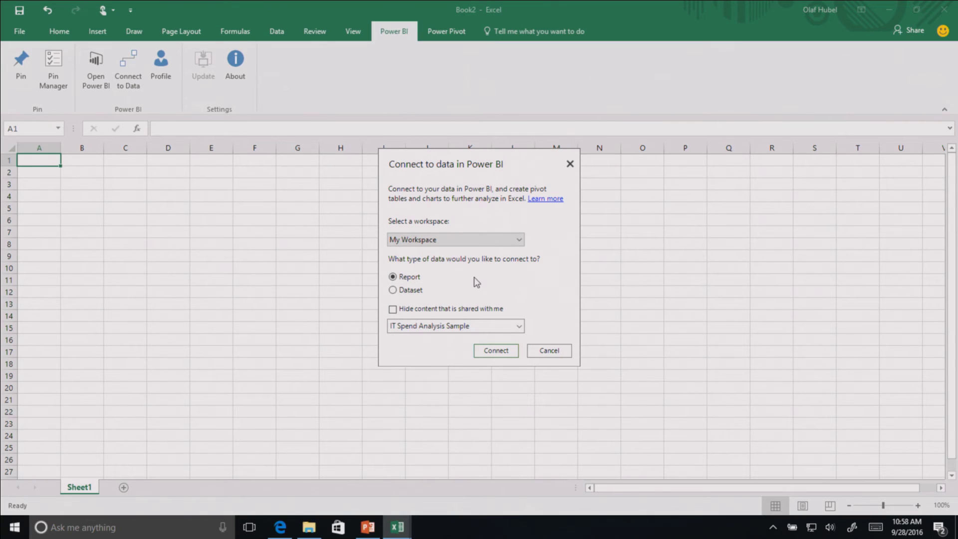
{"action": "left_click", "coordinate": [498, 240]}
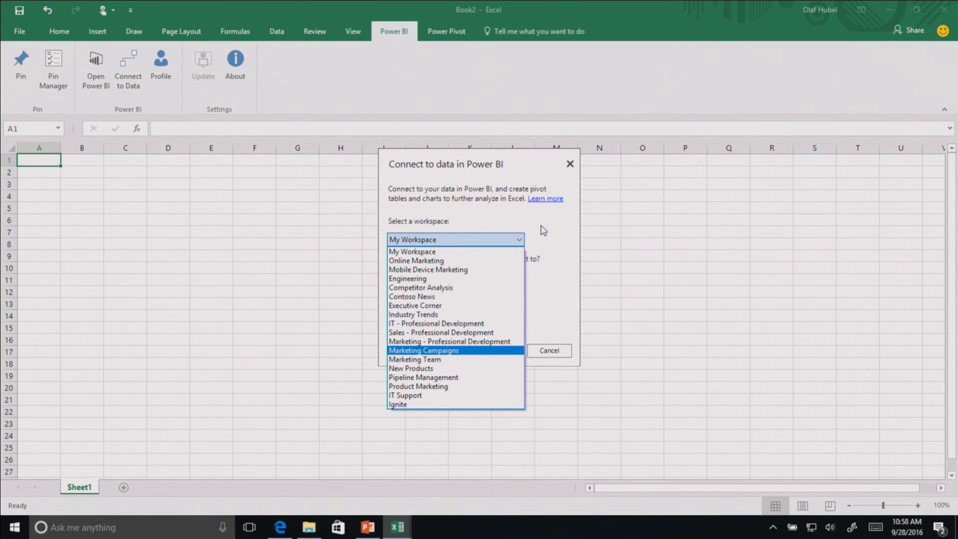
{"action": "left_click", "coordinate": [507, 238]}
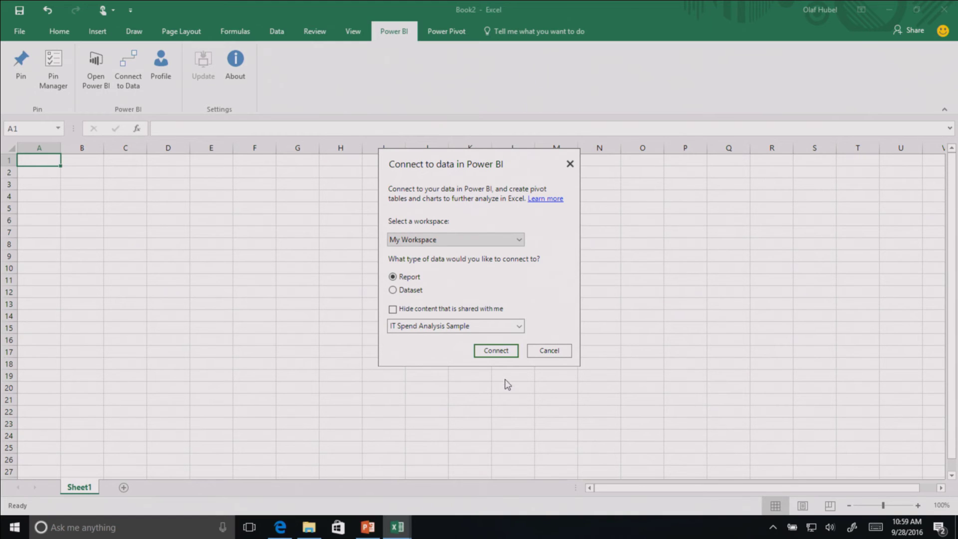
{"action": "left_click", "coordinate": [497, 350]}
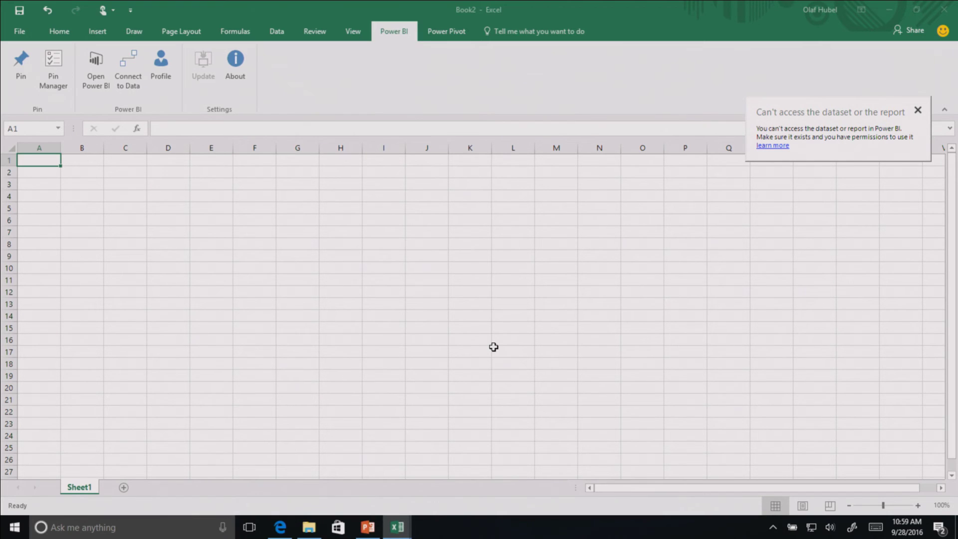
{"action": "left_click", "coordinate": [917, 111]}
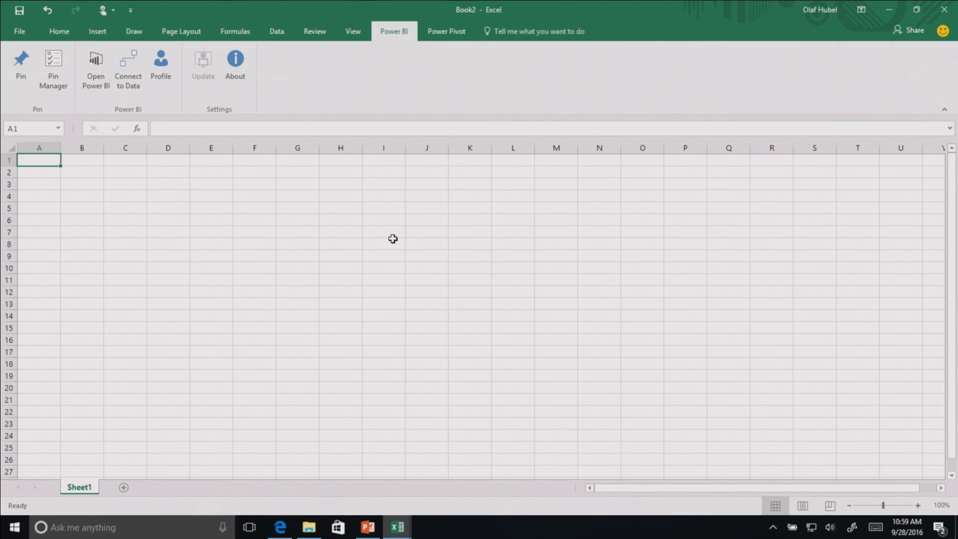
With cell B7 selected, connect to the IT Spend Analysis Sample report in My Workspace, after checking the IT - Professional Development workspace.
{"action": "left_click", "coordinate": [94, 233]}
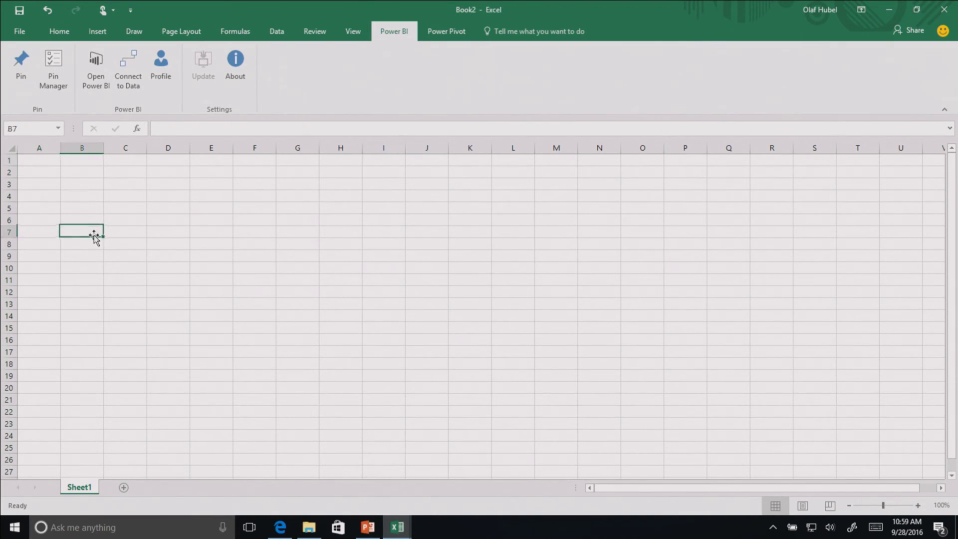
{"action": "left_click", "coordinate": [128, 80]}
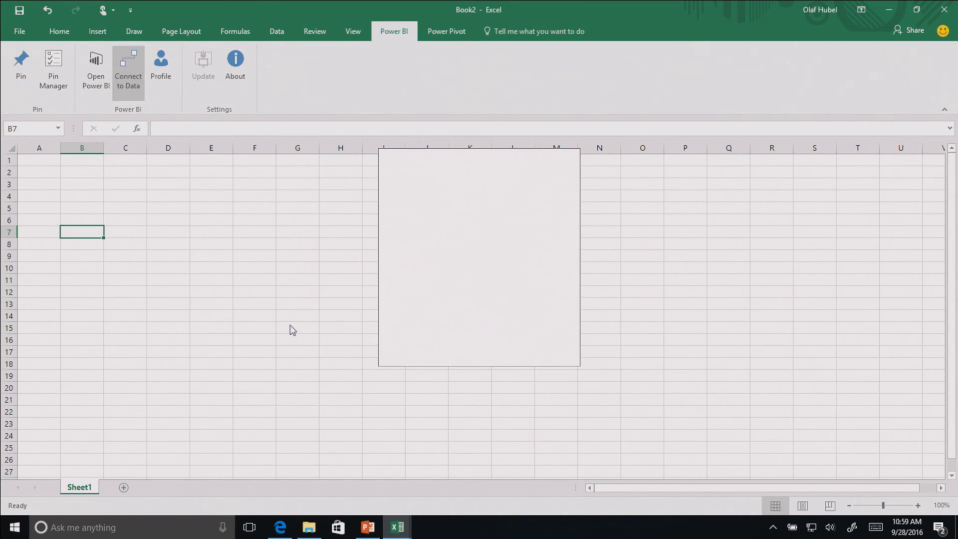
{"action": "left_click", "coordinate": [420, 326]}
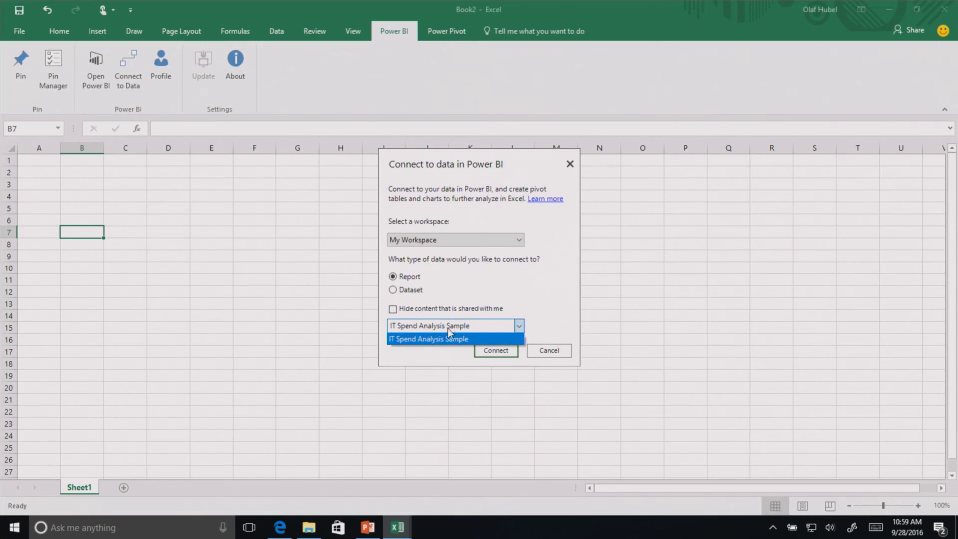
{"action": "left_click", "coordinate": [434, 334]}
{"action": "left_click", "coordinate": [469, 240]}
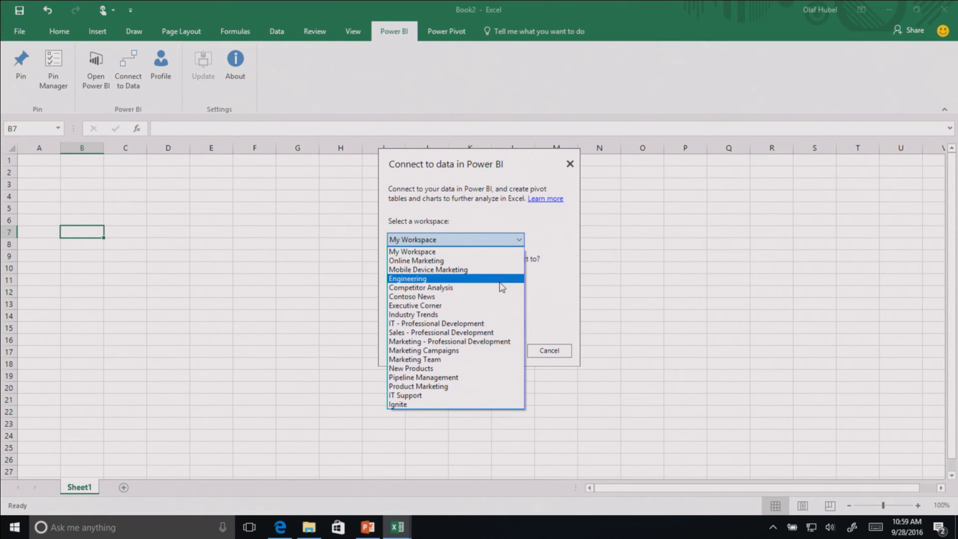
{"action": "left_click", "coordinate": [475, 325]}
{"action": "left_click", "coordinate": [443, 240]}
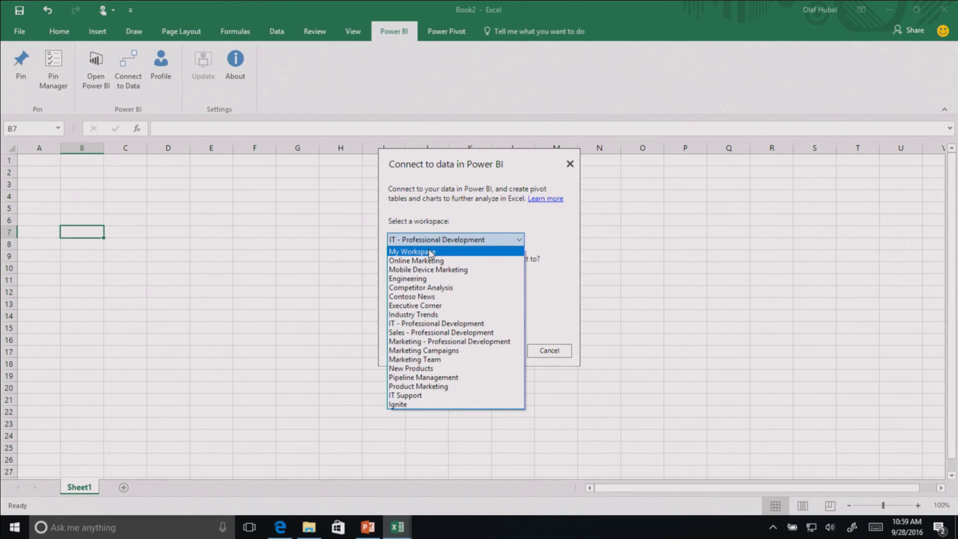
{"action": "left_click", "coordinate": [430, 252]}
{"action": "left_click", "coordinate": [449, 326]}
{"action": "left_click", "coordinate": [449, 335]}
{"action": "left_click", "coordinate": [482, 349]}
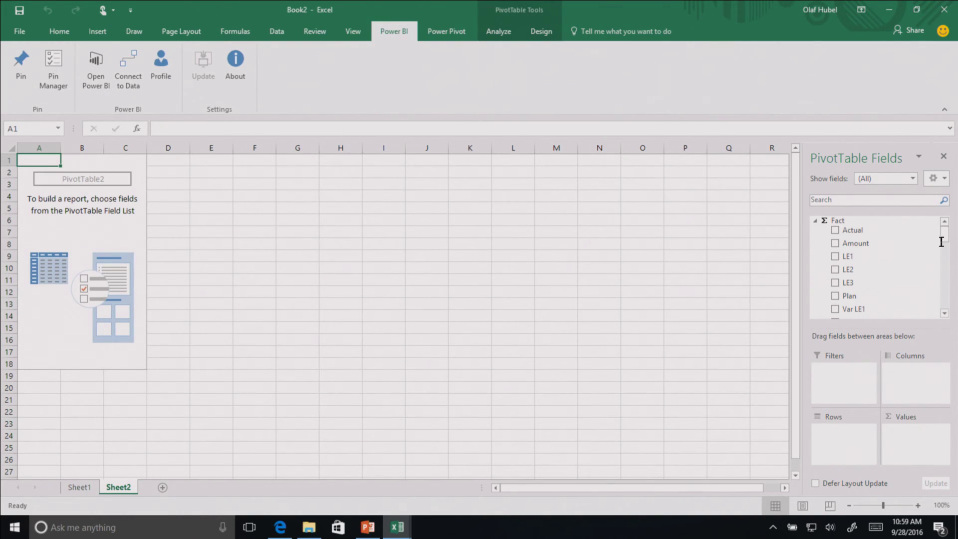
Add Business Area as the PivotTable's rows, try Period as columns and remove it, and add the Amount field.
{"action": "left_click_drag", "start_coordinate": [944, 235], "coordinate": [947, 264]}
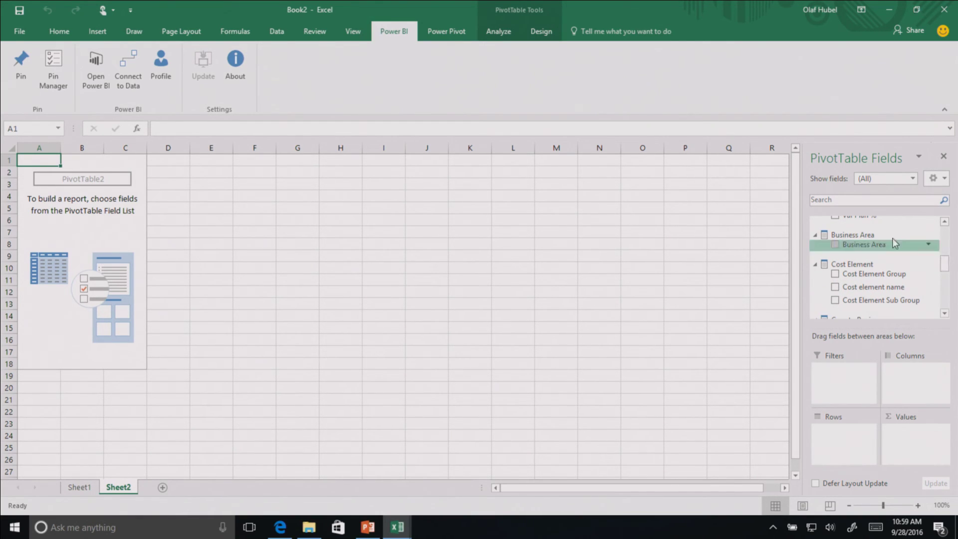
{"action": "left_click", "coordinate": [835, 245]}
{"action": "left_click_drag", "start_coordinate": [945, 266], "coordinate": [944, 282]}
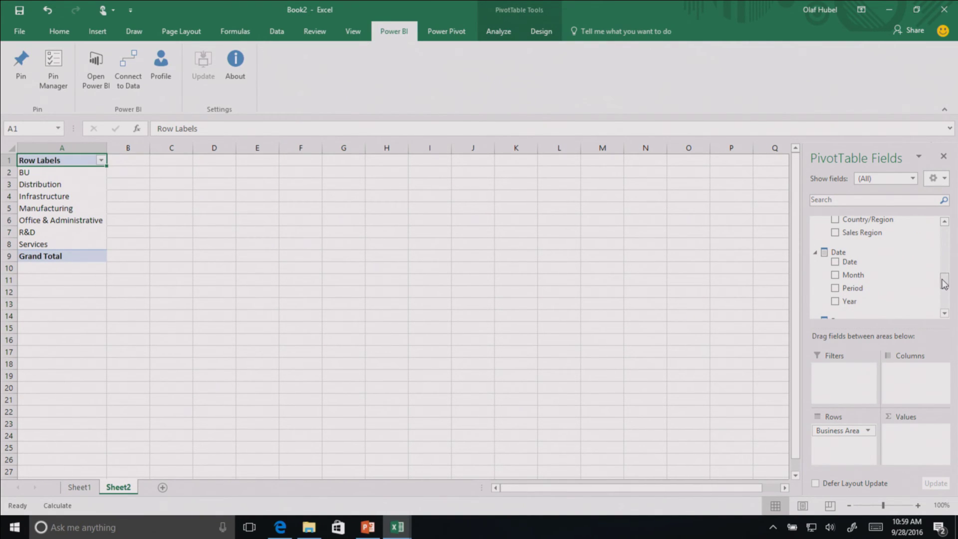
{"action": "left_click", "coordinate": [835, 289]}
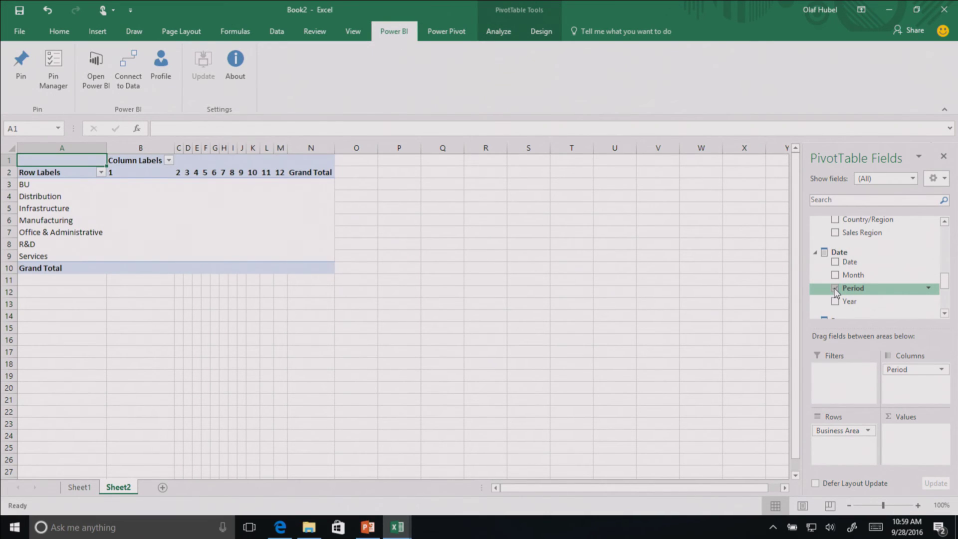
{"action": "left_click", "coordinate": [835, 290]}
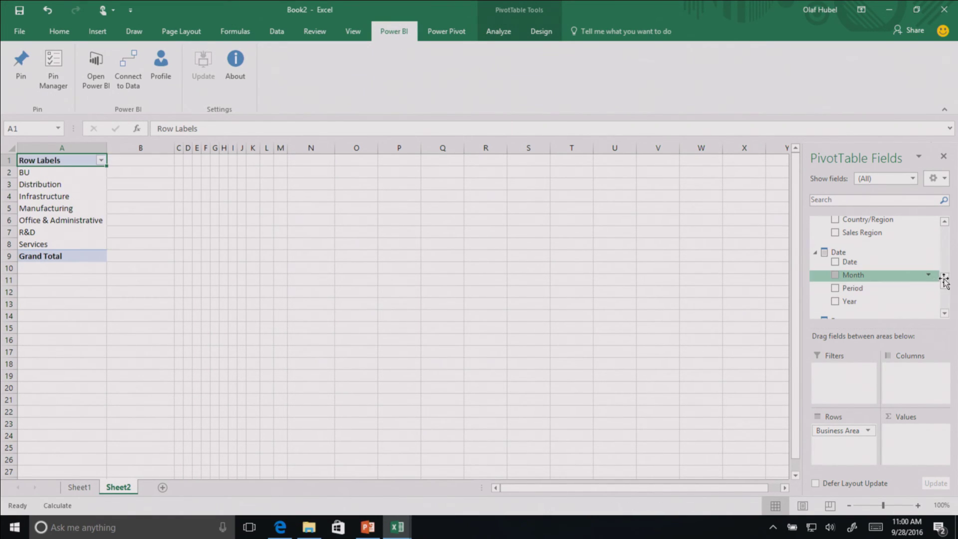
{"action": "left_click_drag", "start_coordinate": [944, 285], "coordinate": [946, 236]}
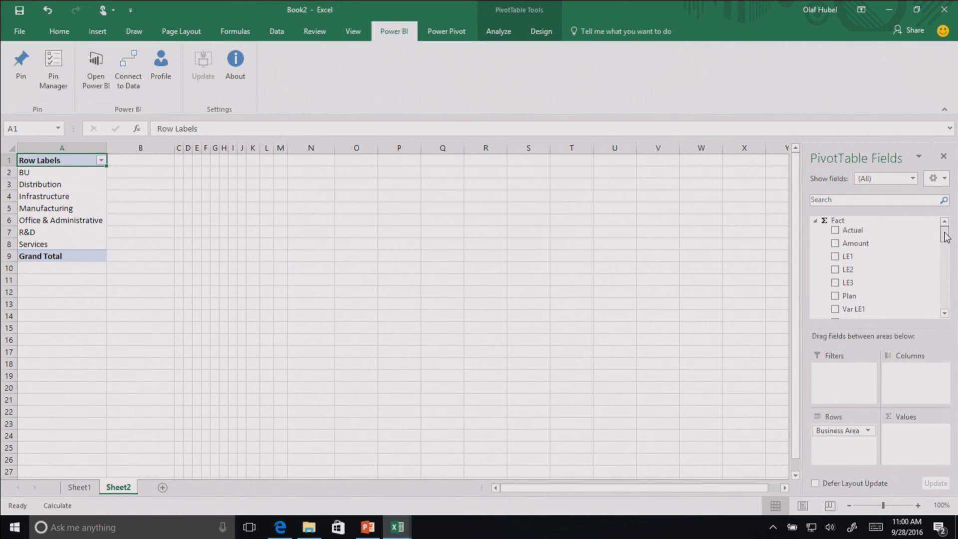
{"action": "left_click", "coordinate": [838, 245]}
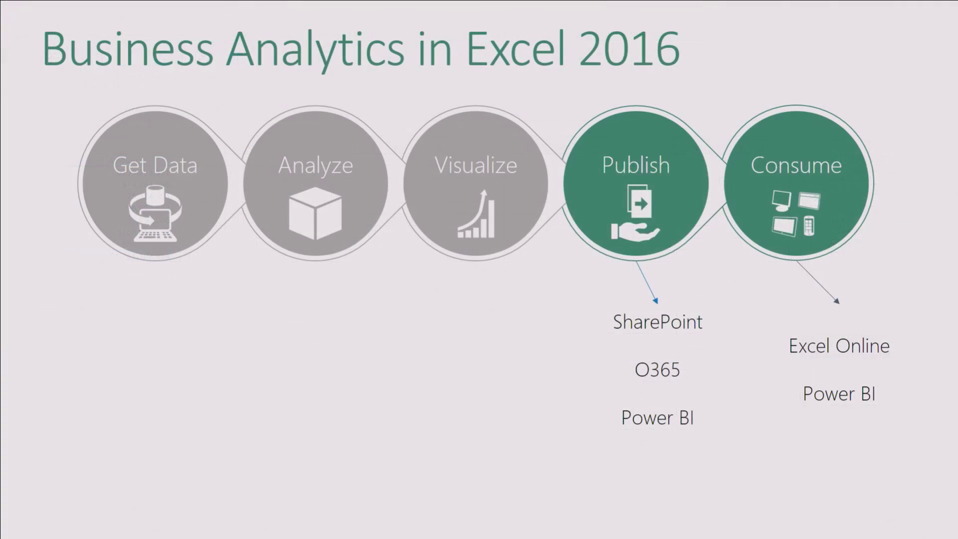
{"action": "key", "text": "Right"}
{"action": "key", "text": "Right"}
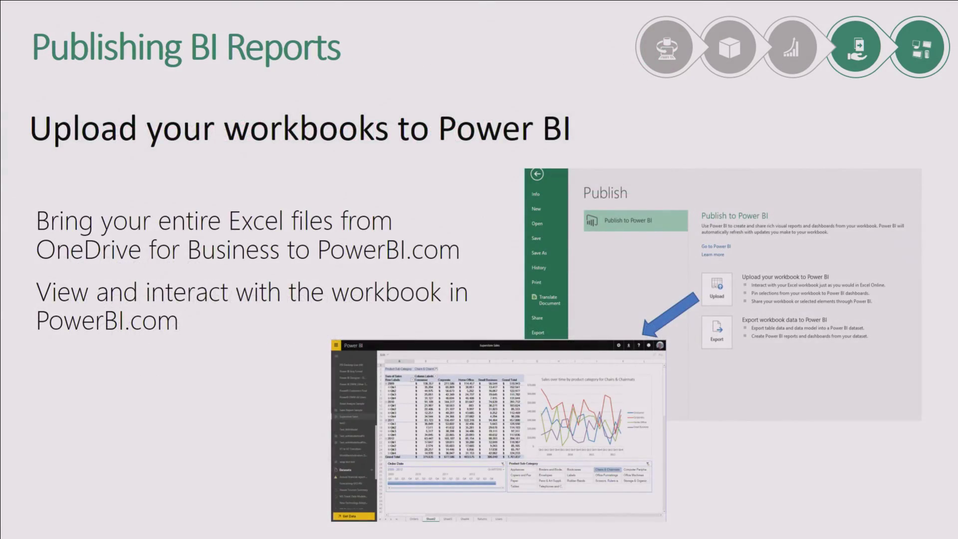
{"action": "key", "text": "Right"}
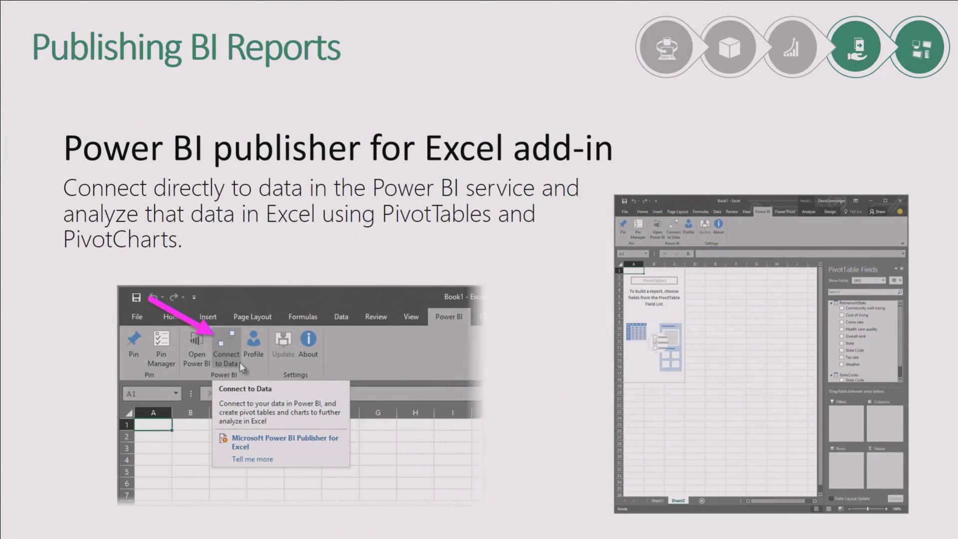
{"action": "key", "text": "Right"}
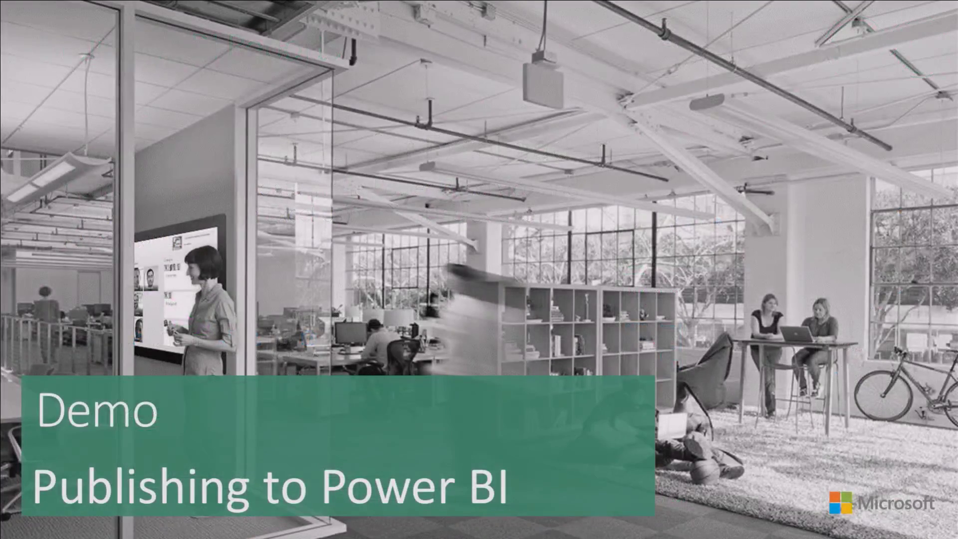
{"action": "key", "text": "Right"}
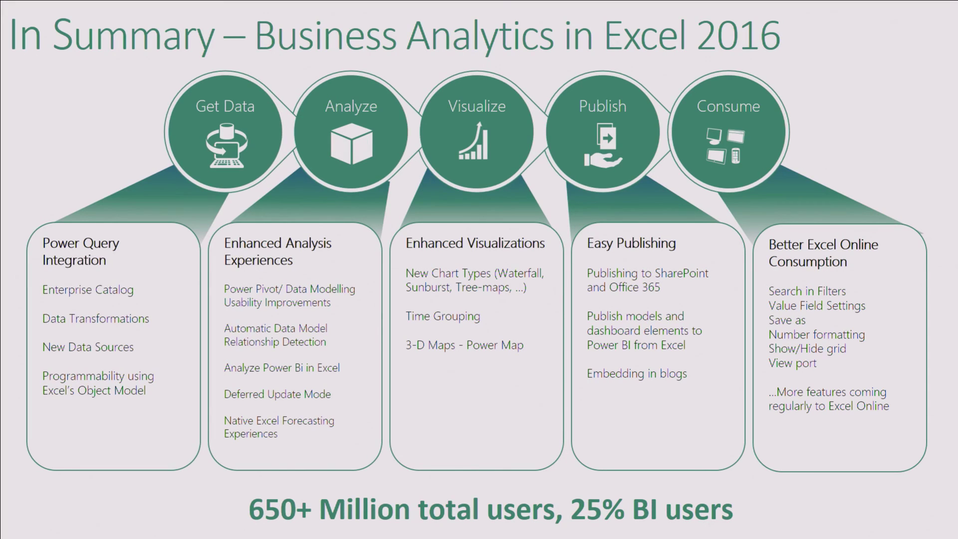
{"action": "key", "text": "Right"}
{"action": "key", "text": "Right"}
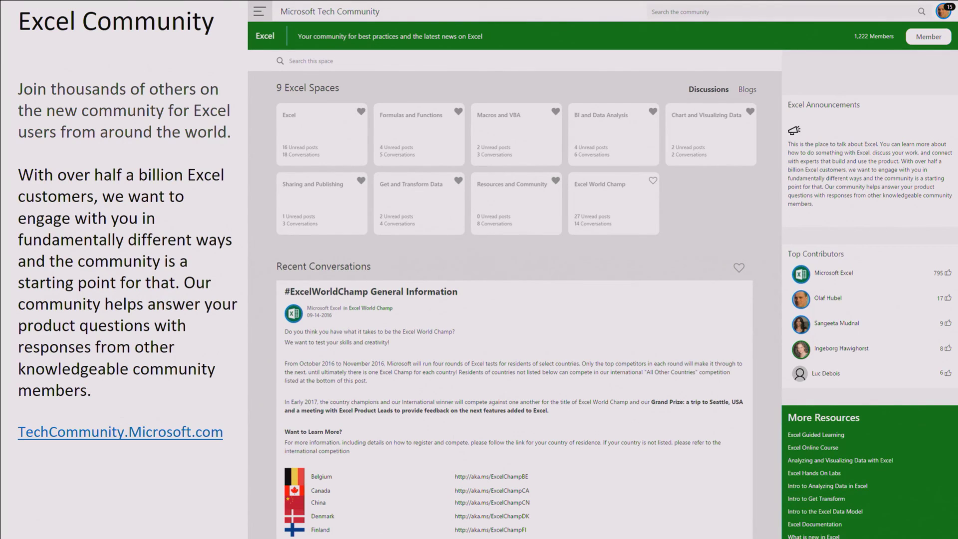
{"action": "key", "text": "Right"}
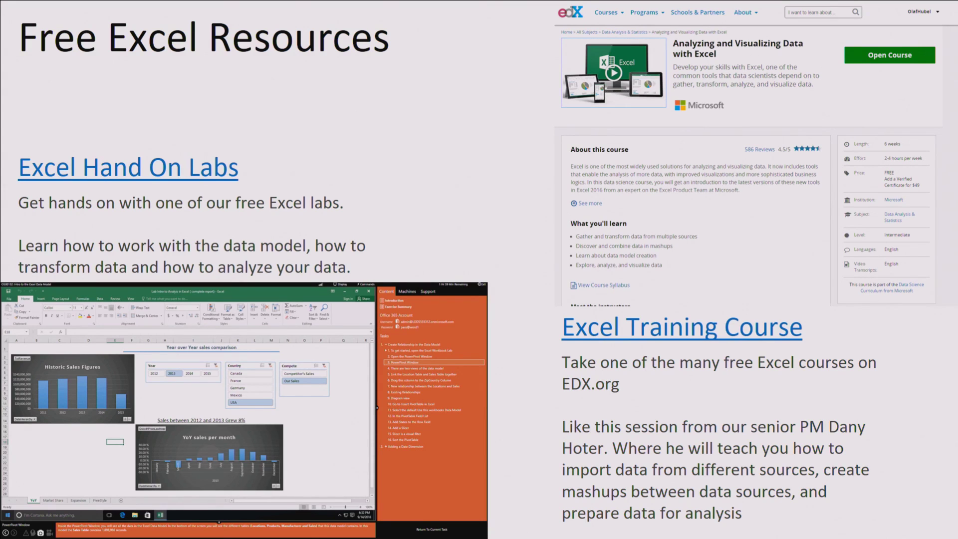